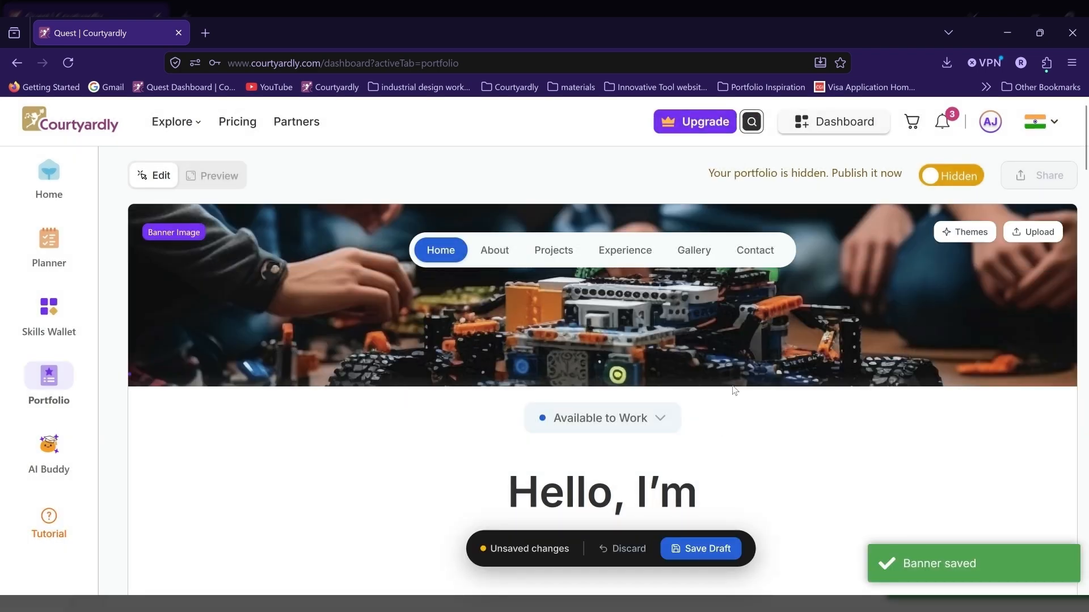
Step: Set the current status in the portfolio's intro section to In School
{"action": "scroll", "coordinate": [733, 389], "scroll_direction": "down", "scroll_amount": 2}
{"action": "left_click", "coordinate": [660, 343]}
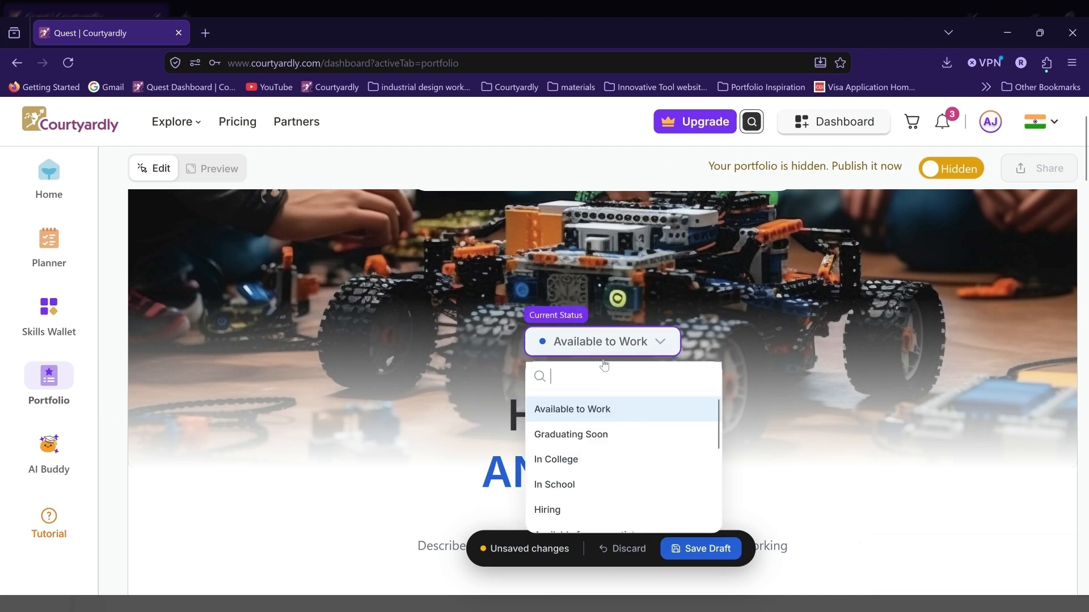
{"action": "left_click", "coordinate": [556, 484]}
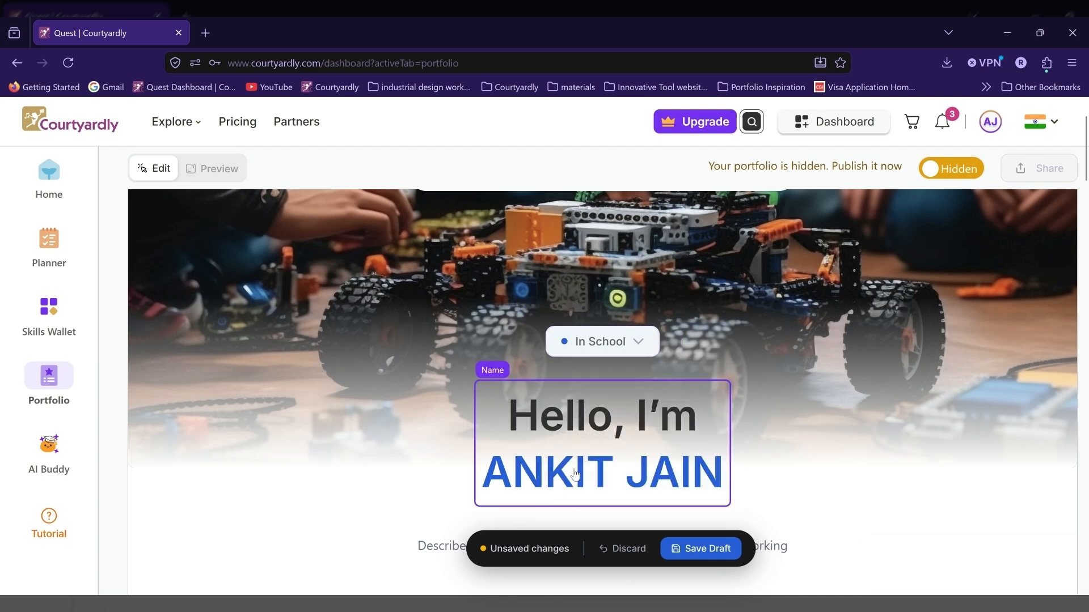
Step: Fill in the intro description about a Grade 10 student exploring career paths through projects, competitions, leadership experiences, and real-world learning opportunities
{"action": "scroll", "coordinate": [781, 396], "scroll_direction": "down", "scroll_amount": 2}
{"action": "scroll", "coordinate": [783, 401], "scroll_direction": "down", "scroll_amount": 2}
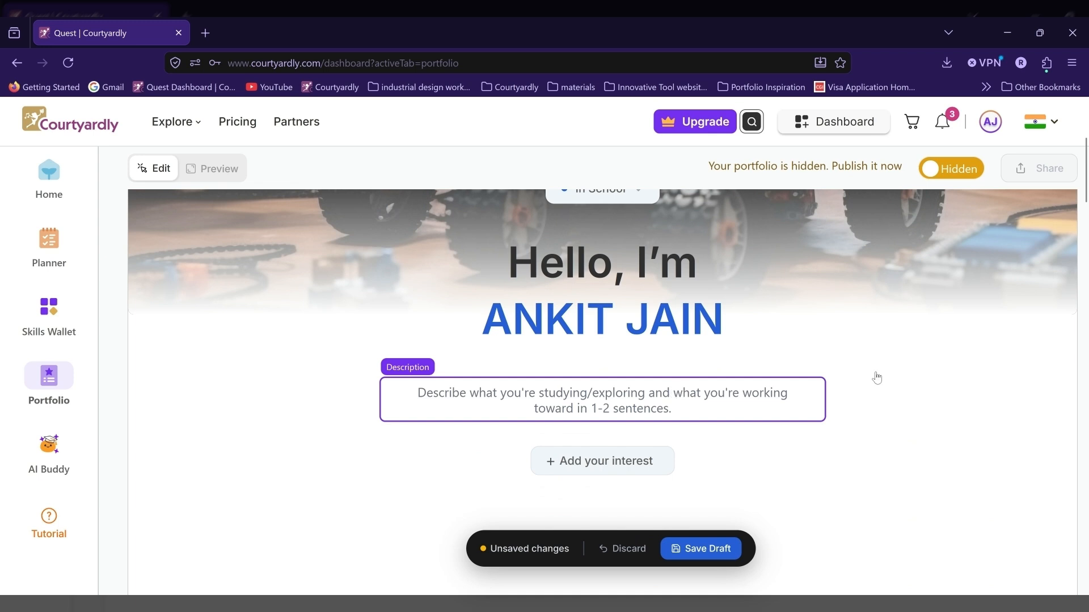
{"action": "left_click", "coordinate": [575, 399]}
{"action": "type", "text": "I'm a Grade 10 student exploring different career paths through projects, competitions, leadership experiences, and real-world learning opportunities."}
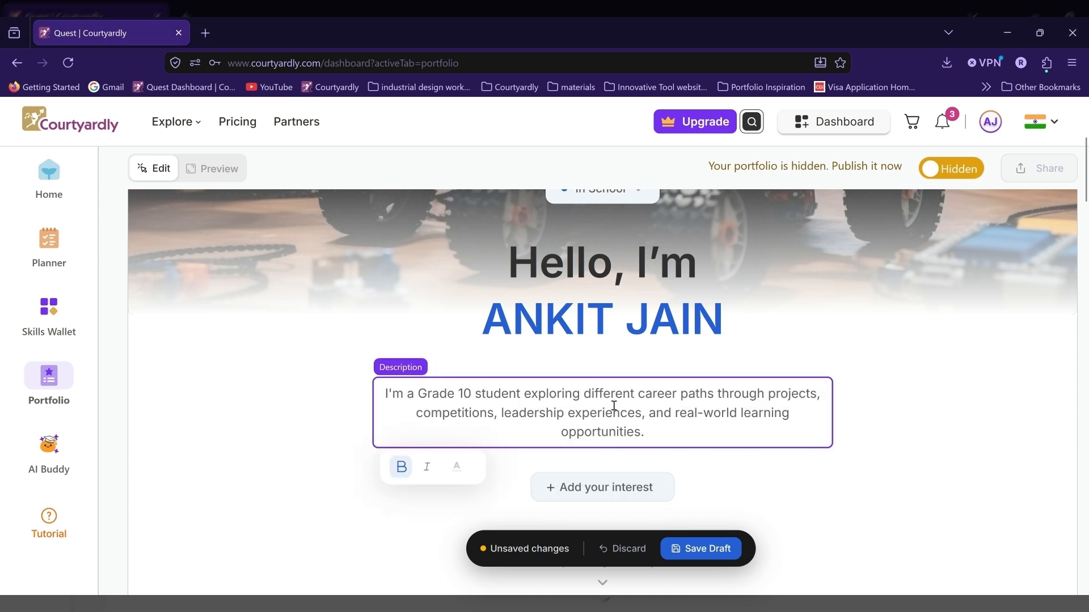
Step: Add Robotics and Mathematics as interests below the intro description
{"action": "left_click", "coordinate": [650, 496]}
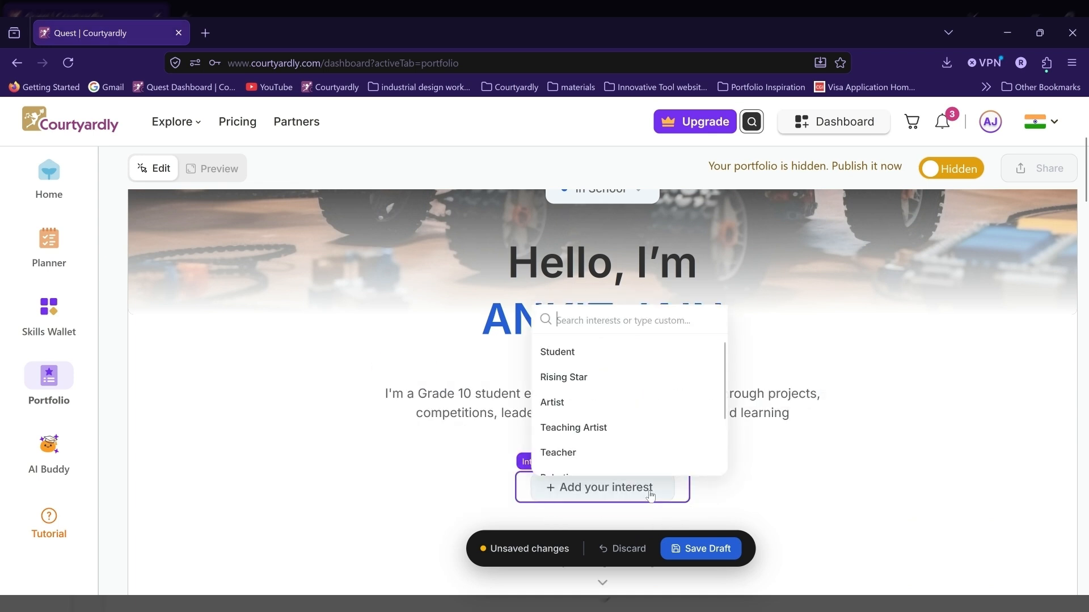
{"action": "type", "text": "Roboti"}
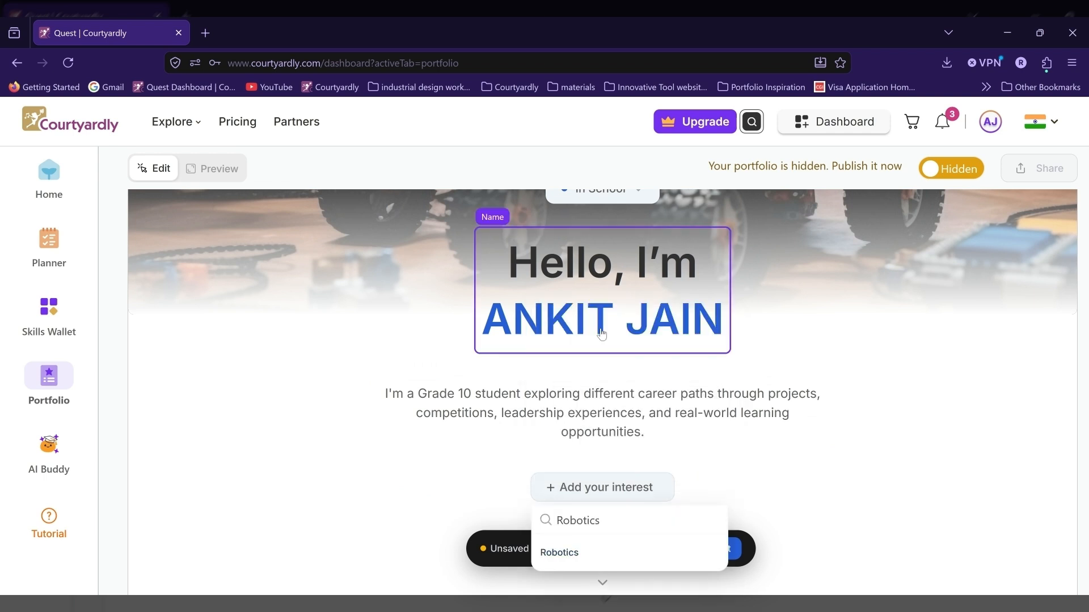
{"action": "type", "text": "cs"}
{"action": "left_click", "coordinate": [583, 553]}
{"action": "left_click", "coordinate": [617, 489]}
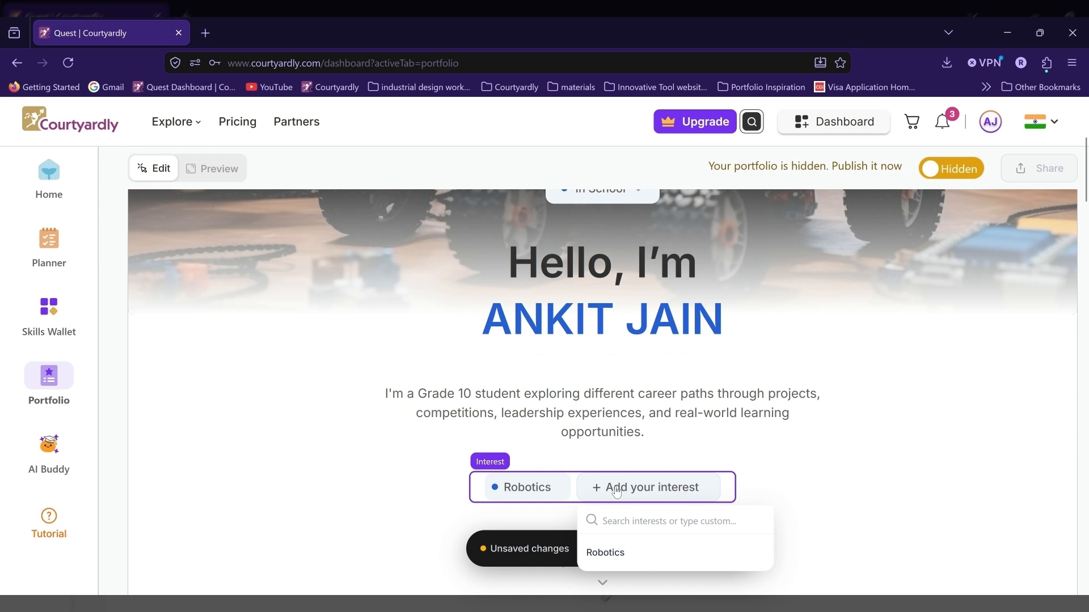
{"action": "type", "text": "Mathem"}
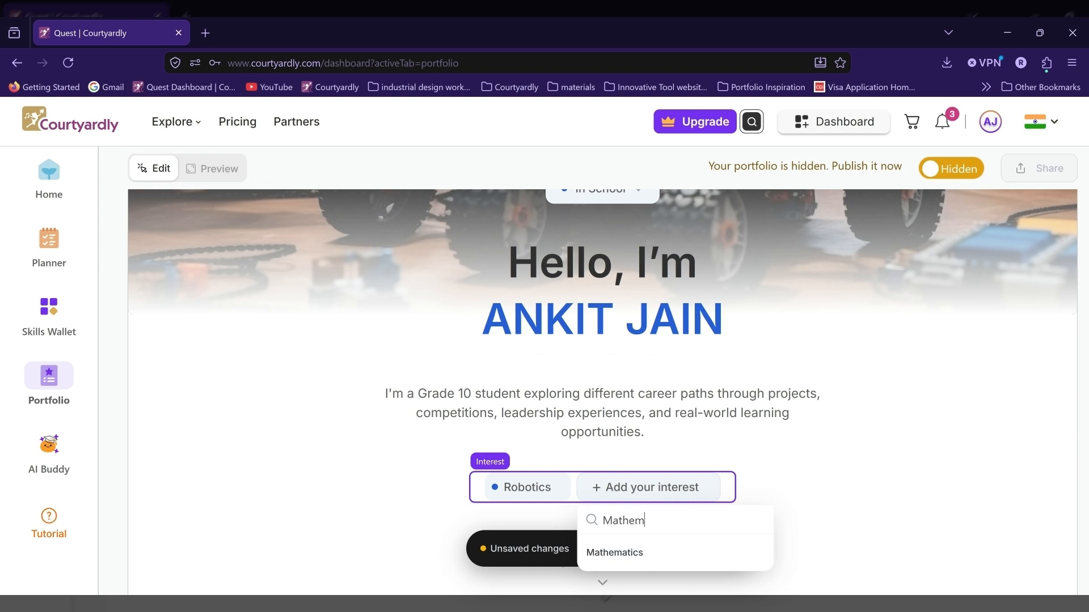
{"action": "type", "text": "atics"}
{"action": "left_click", "coordinate": [669, 550]}
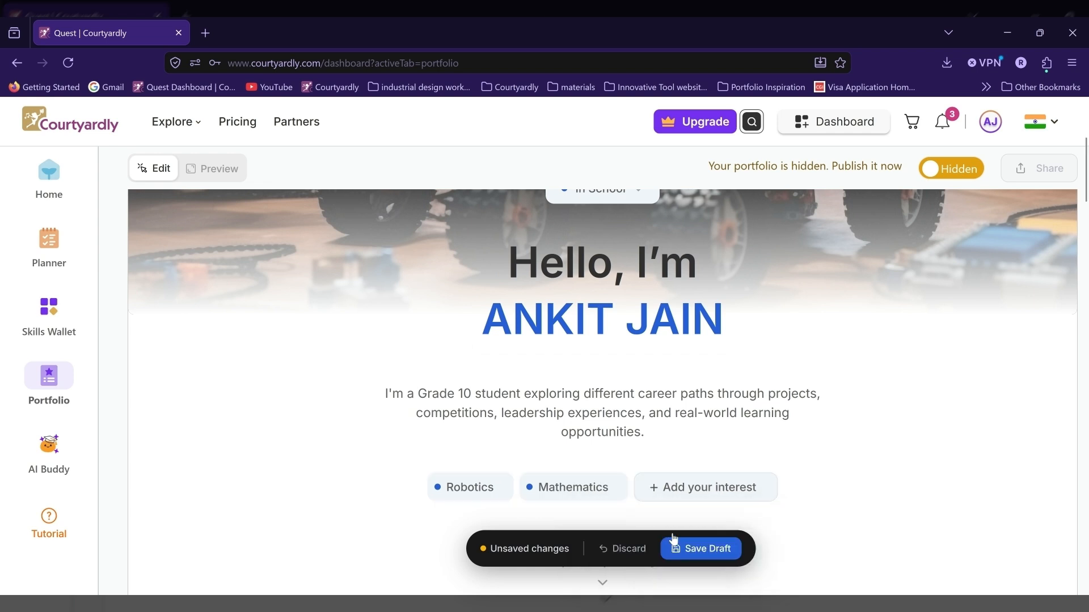
Step: Add Football and Entrepreneurship as custom entries to the list of interests
{"action": "left_click", "coordinate": [690, 495]}
{"action": "type", "text": "Football"}
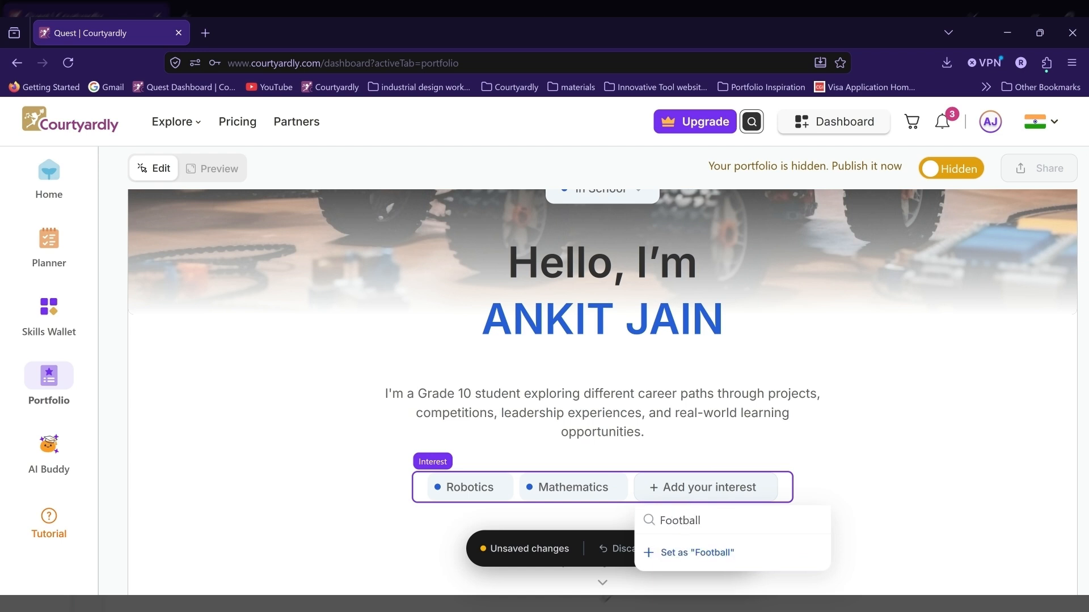
{"action": "left_click", "coordinate": [692, 553]}
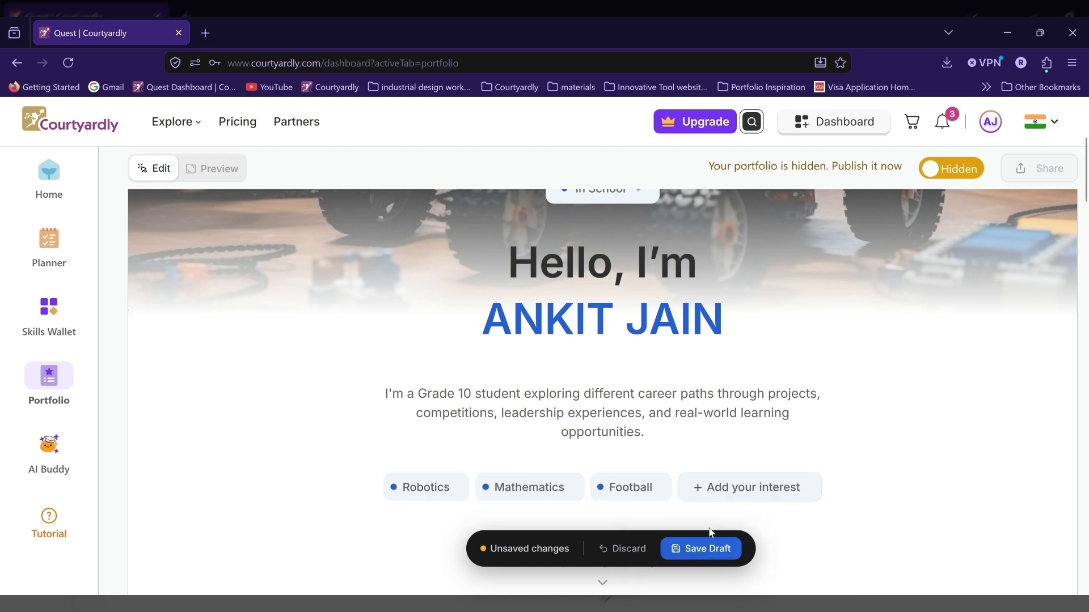
{"action": "left_click", "coordinate": [740, 489]}
{"action": "key", "text": "BackSpace"}
{"action": "key", "text": "BackSpace"}
{"action": "key", "text": "BackSpace"}
{"action": "key", "text": "BackSpace"}
{"action": "key", "text": "BackSpace"}
{"action": "key", "text": "BackSpace"}
{"action": "key", "text": "BackSpace"}
{"action": "key", "text": "BackSpace"}
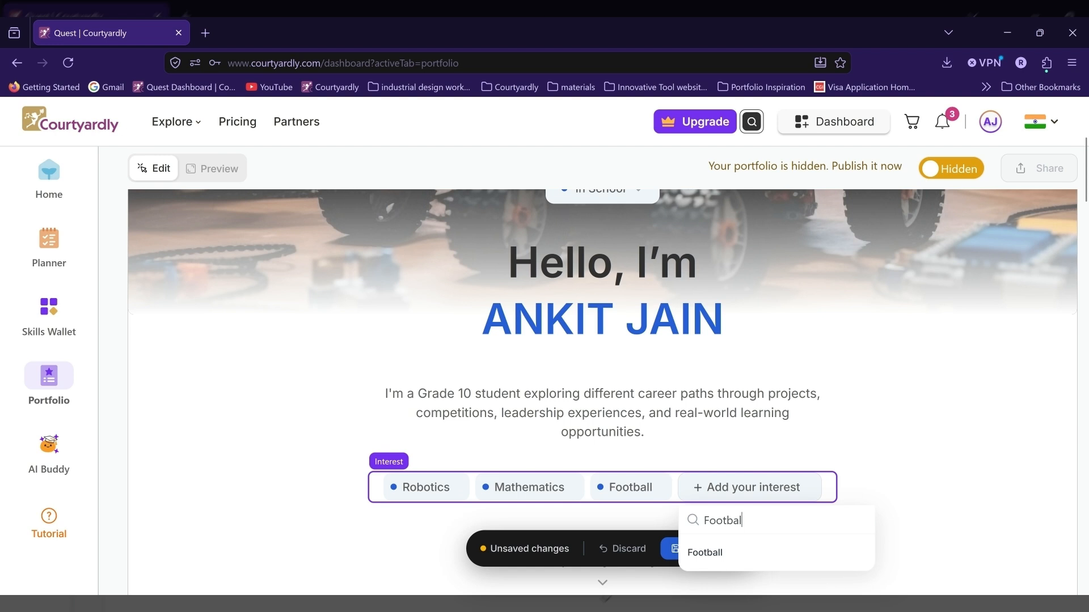
{"action": "type", "text": "Entrepreneurship"}
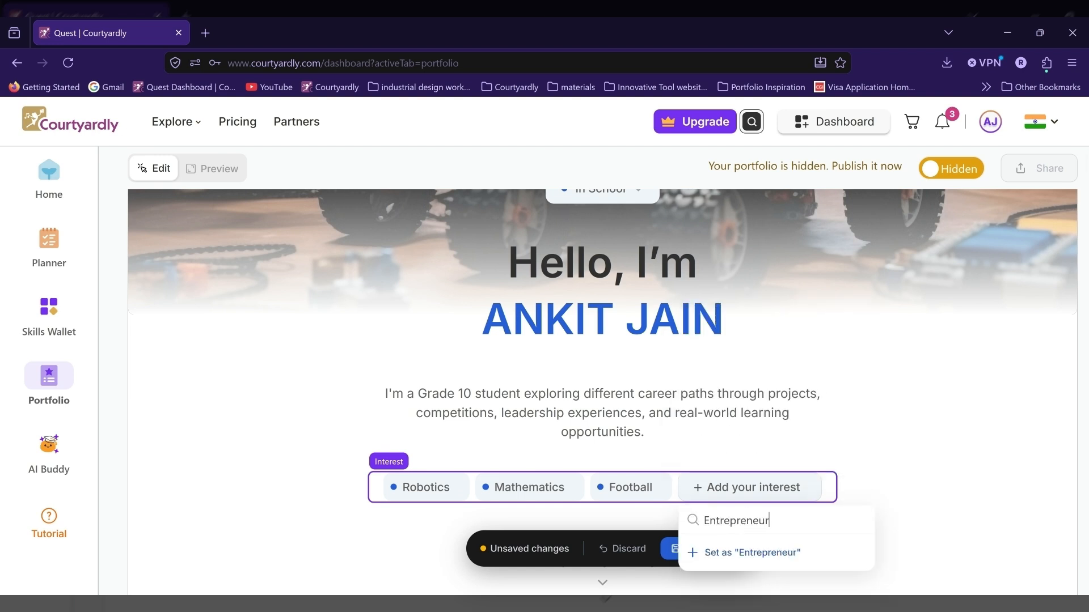
{"action": "left_click", "coordinate": [737, 553]}
Step: Add Reading Books as a custom fifth interest
{"action": "left_click", "coordinate": [794, 492]}
{"action": "key", "text": "BackSpace"}
{"action": "key", "text": "BackSpace"}
{"action": "key", "text": "BackSpace"}
{"action": "key", "text": "BackSpace"}
{"action": "key", "text": "BackSpace"}
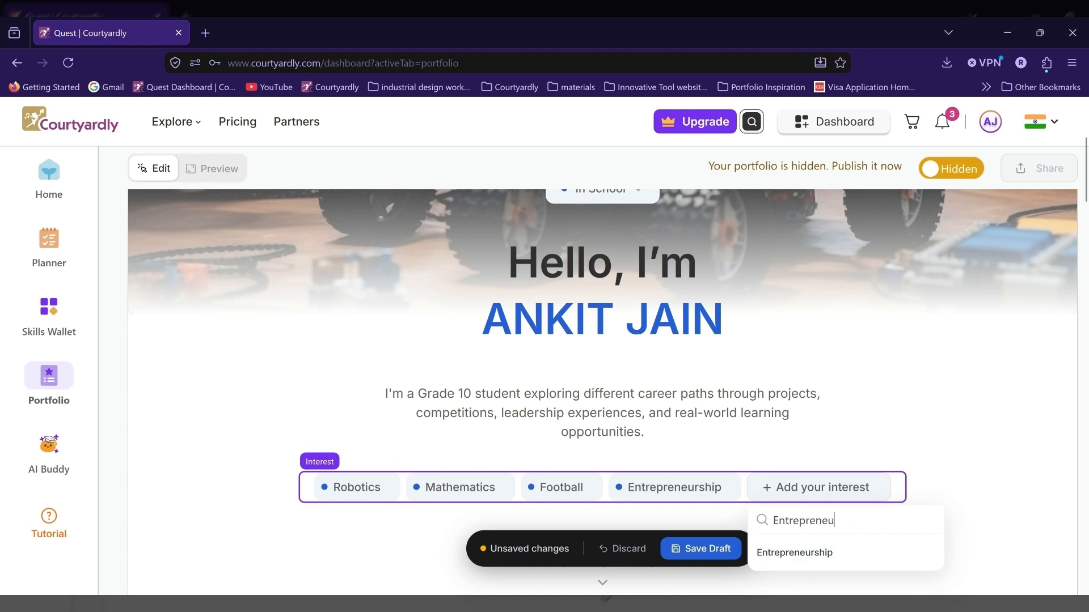
{"action": "key", "text": "BackSpace"}
{"action": "key", "text": "BackSpace"}
{"action": "key", "text": "BackSpace"}
{"action": "key", "text": "BackSpace"}
{"action": "key", "text": "BackSpace"}
{"action": "key", "text": "BackSpace"}
{"action": "key", "text": "BackSpace"}
{"action": "key", "text": "BackSpace"}
{"action": "key", "text": "BackSpace"}
{"action": "key", "text": "BackSpace"}
{"action": "key", "text": "BackSpace"}
{"action": "type", "text": "Reading Boo"}
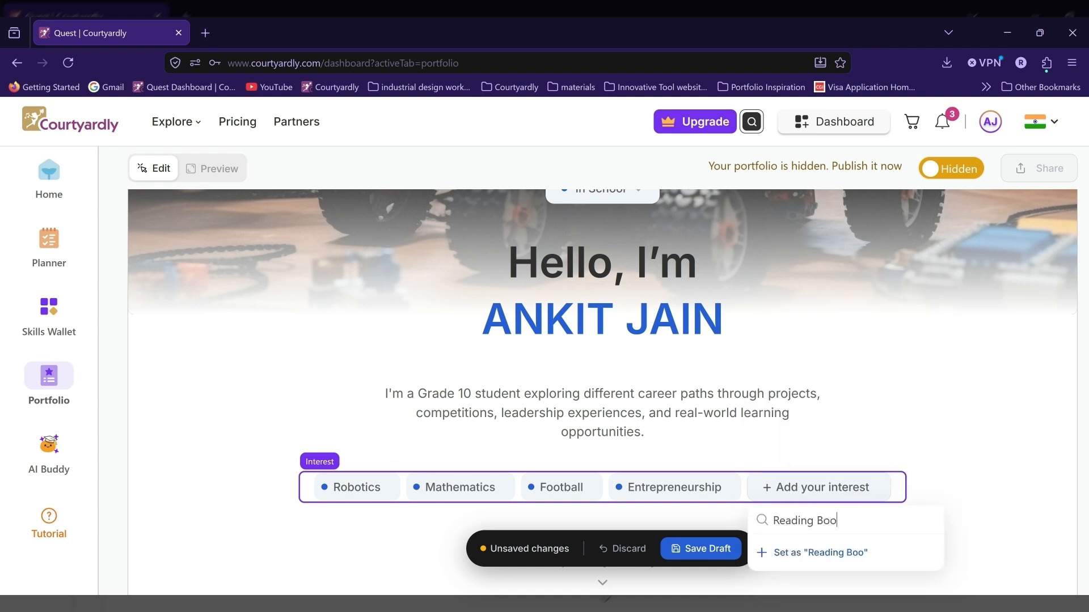
{"action": "type", "text": "ks"}
{"action": "left_click", "coordinate": [834, 554]}
Step: Save the intro section changes to the portfolio draft
{"action": "scroll", "coordinate": [737, 431], "scroll_direction": "down", "scroll_amount": 1}
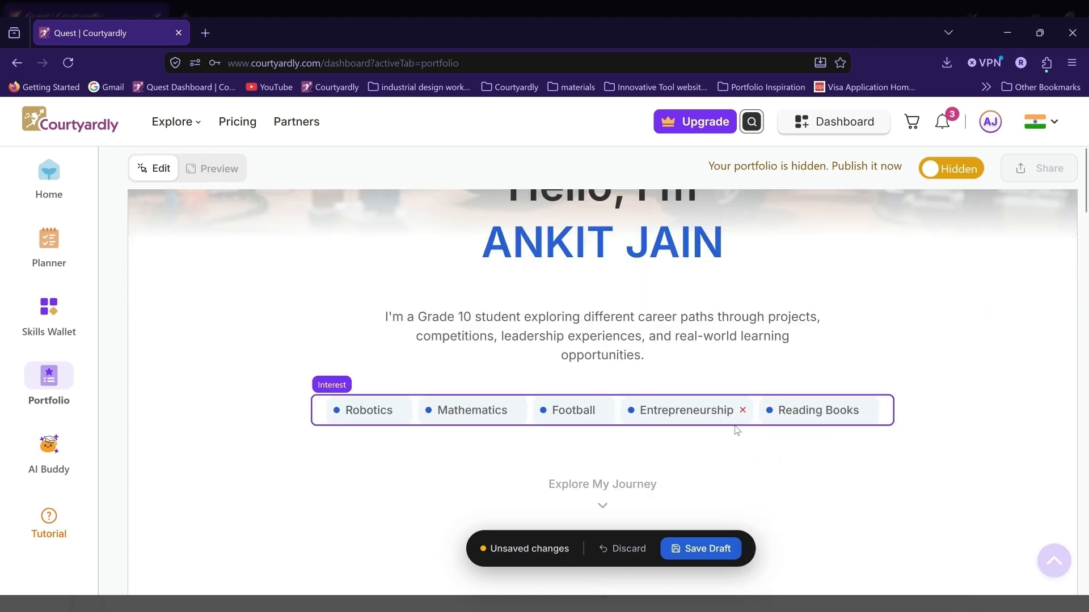
{"action": "scroll", "coordinate": [716, 482], "scroll_direction": "down", "scroll_amount": 3}
{"action": "scroll", "coordinate": [715, 482], "scroll_direction": "up", "scroll_amount": 1}
{"action": "left_click", "coordinate": [700, 549]}
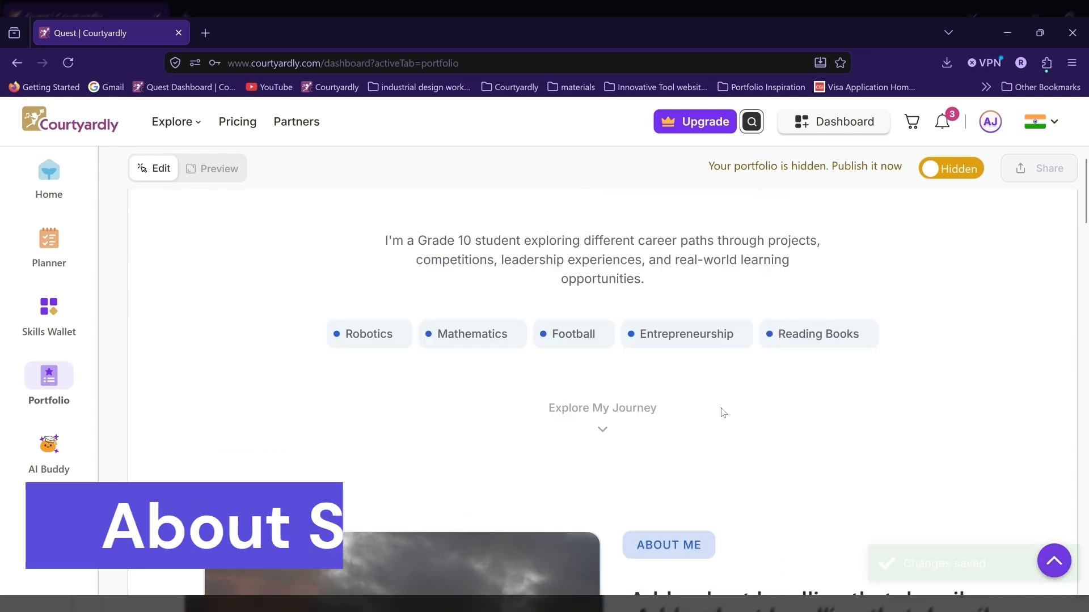
Step: Replace the sunset image in the About Me section with the photo of the student in school uniform
{"action": "scroll", "coordinate": [709, 414], "scroll_direction": "down", "scroll_amount": 5}
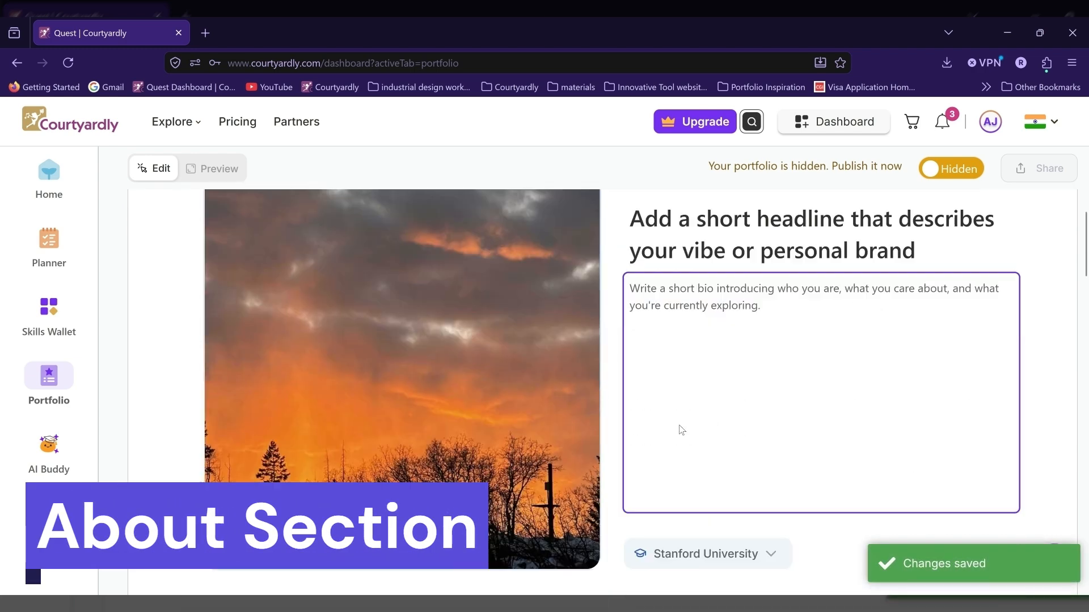
{"action": "scroll", "coordinate": [426, 358], "scroll_direction": "up", "scroll_amount": 2}
{"action": "left_click", "coordinate": [426, 357]}
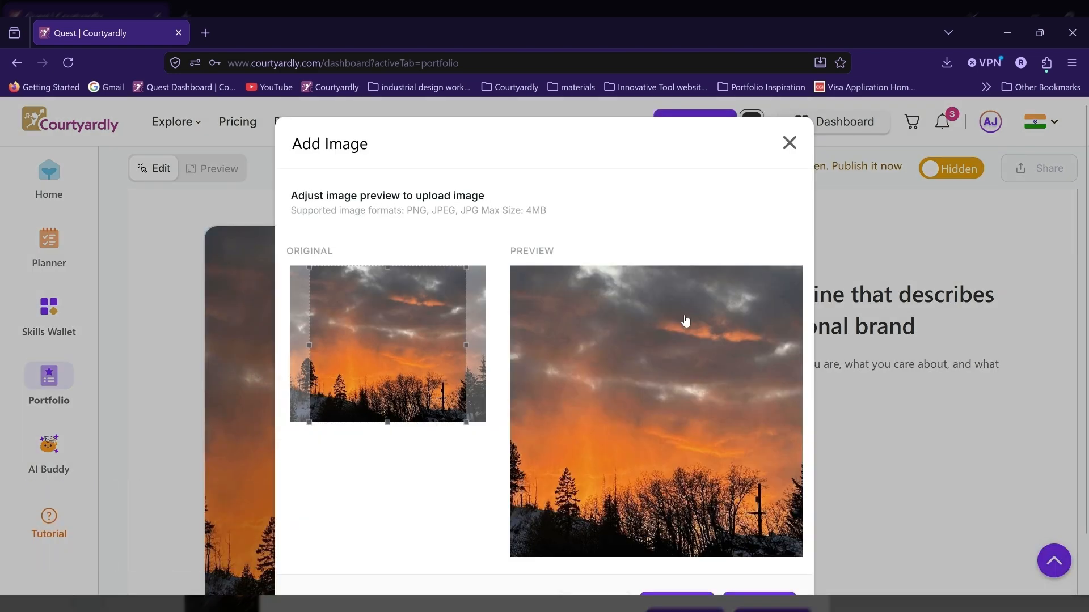
{"action": "scroll", "coordinate": [595, 480], "scroll_direction": "down", "scroll_amount": 2}
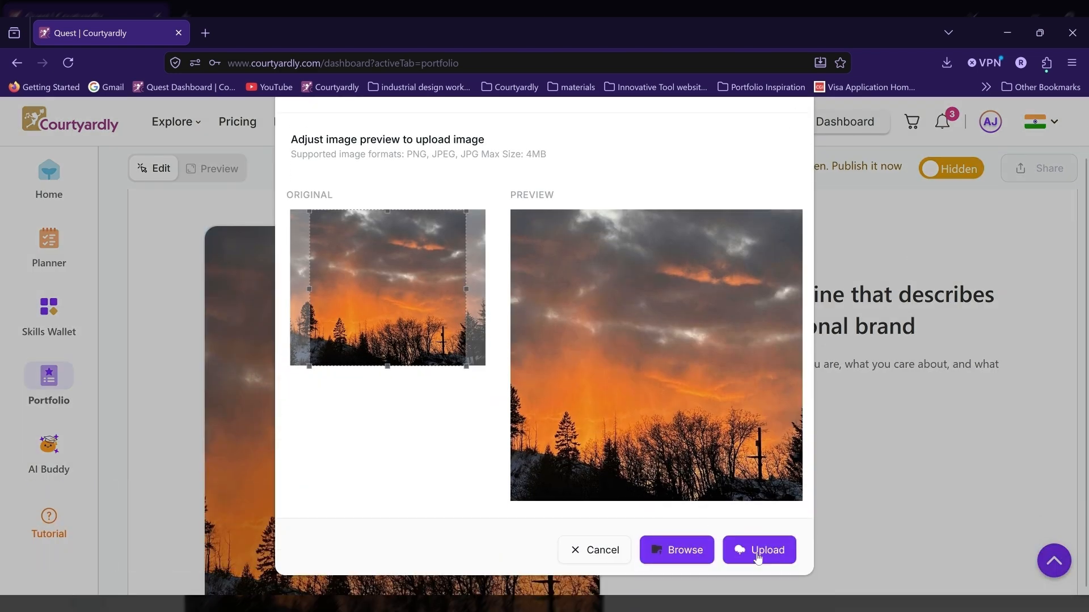
{"action": "left_click", "coordinate": [693, 558]}
{"action": "left_click", "coordinate": [750, 555]}
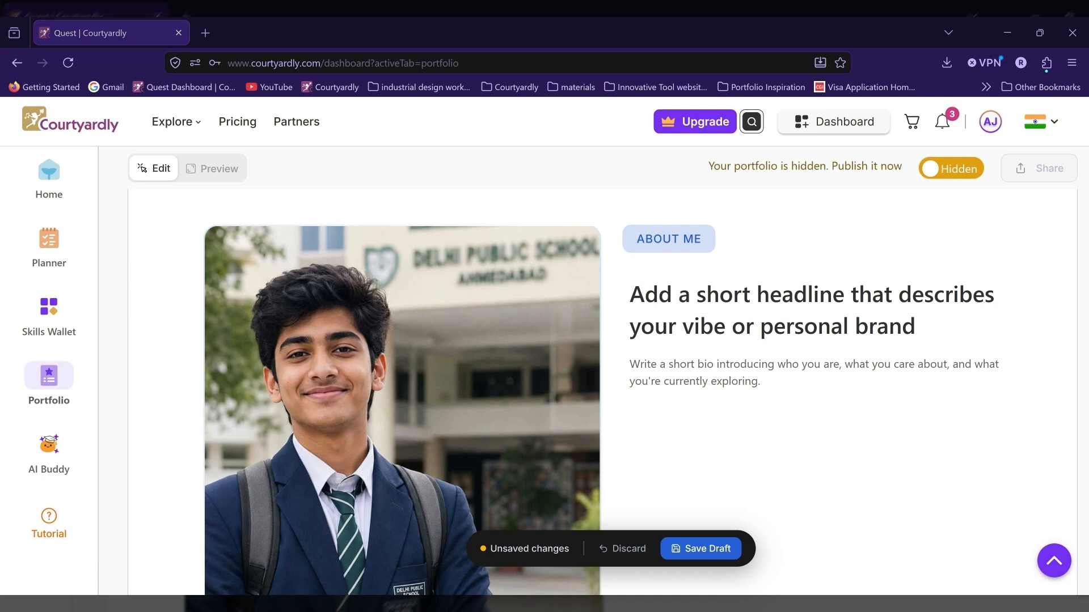
Step: Enter the About Me heading "Turning Curiosity Into Real-World Experiences" and fill in the two-paragraph bio of a Grade 11 student
{"action": "left_click", "coordinate": [672, 329]}
{"action": "type", "text": "Turning Curiosity Into Real-World Experiences"}
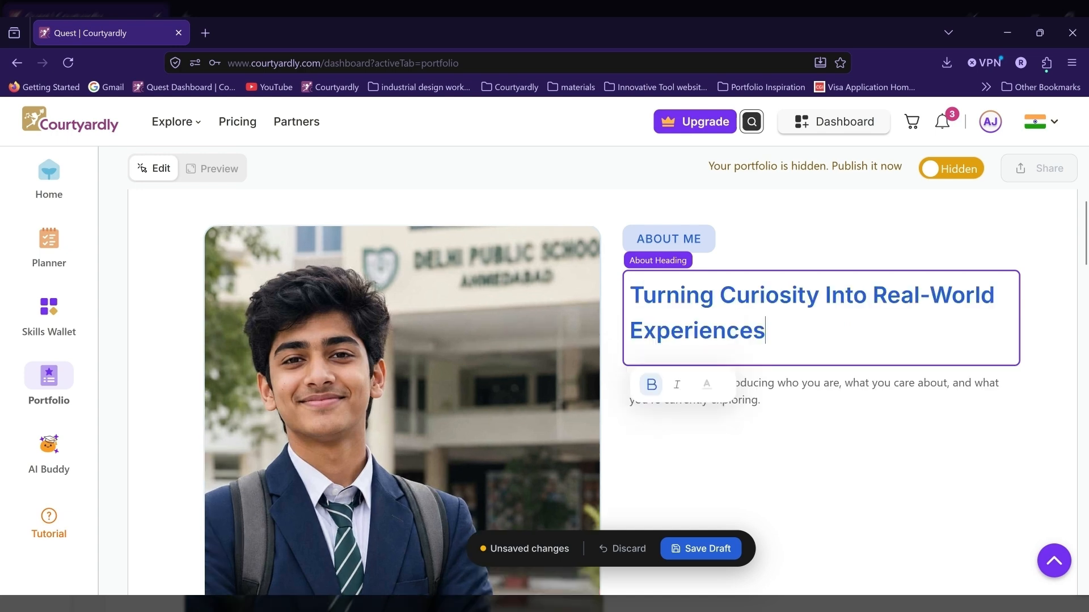
{"action": "left_click", "coordinate": [755, 377]}
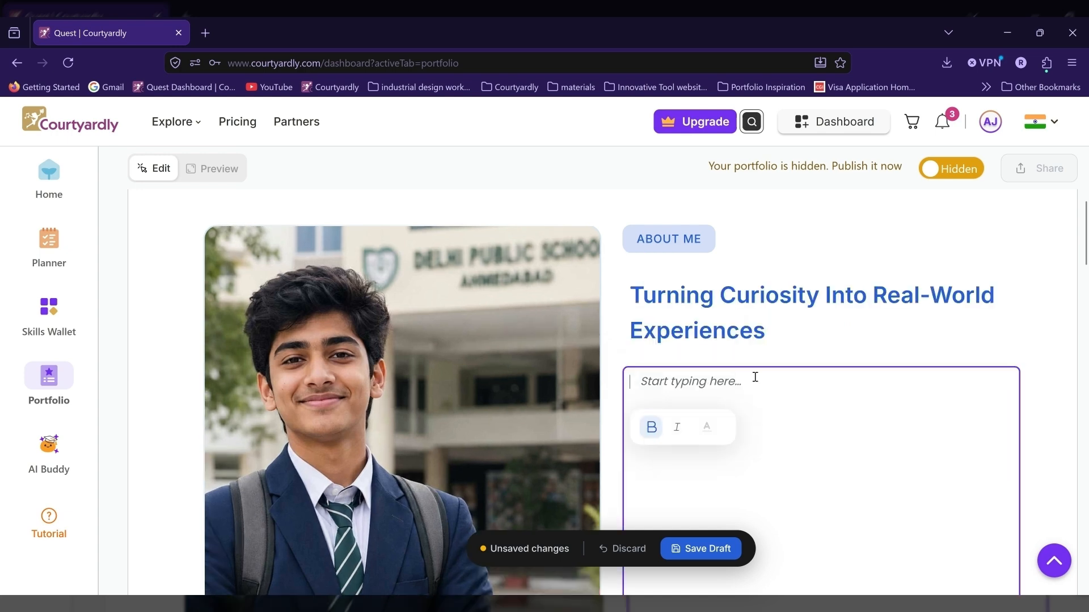
Step: Set the school in the About Me section to "Delhi Public School, Ahmedabad" and save the draft
{"action": "scroll", "coordinate": [810, 354], "scroll_direction": "down", "scroll_amount": 3}
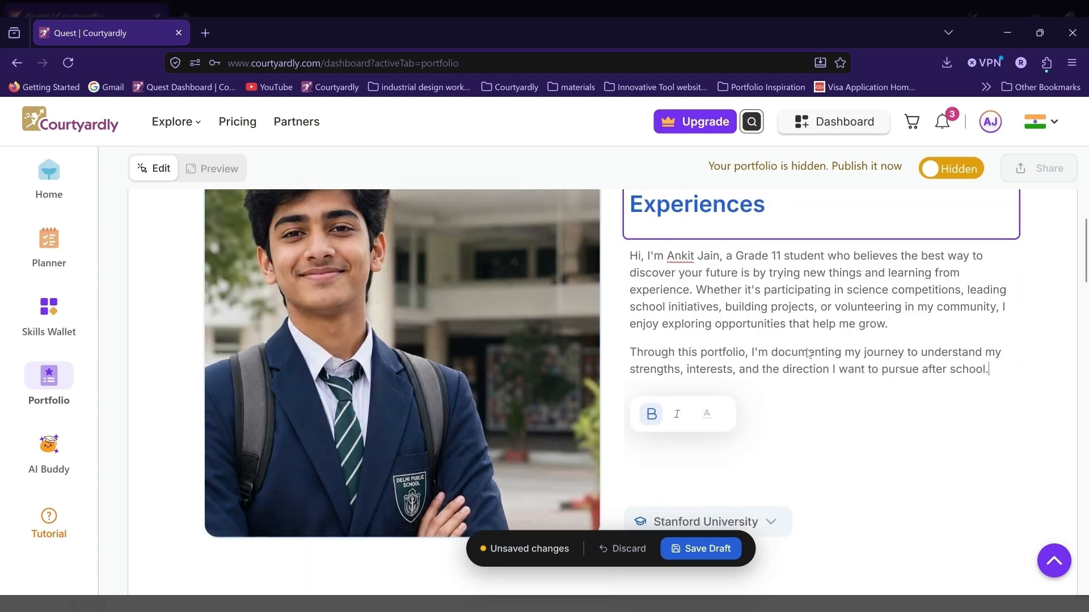
{"action": "left_click", "coordinate": [737, 495]}
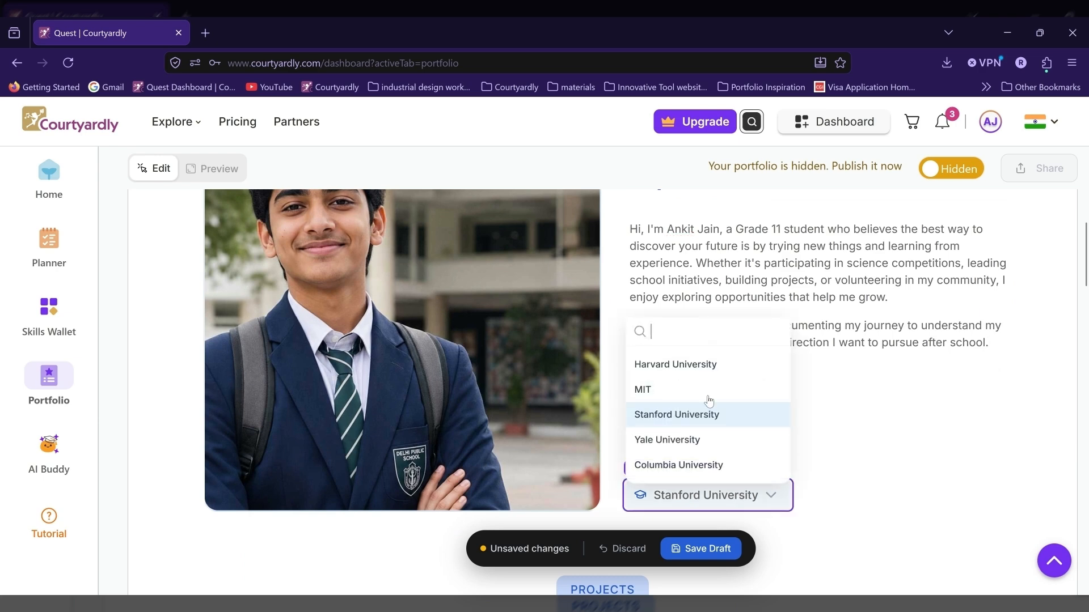
{"action": "type", "text": "Delp"}
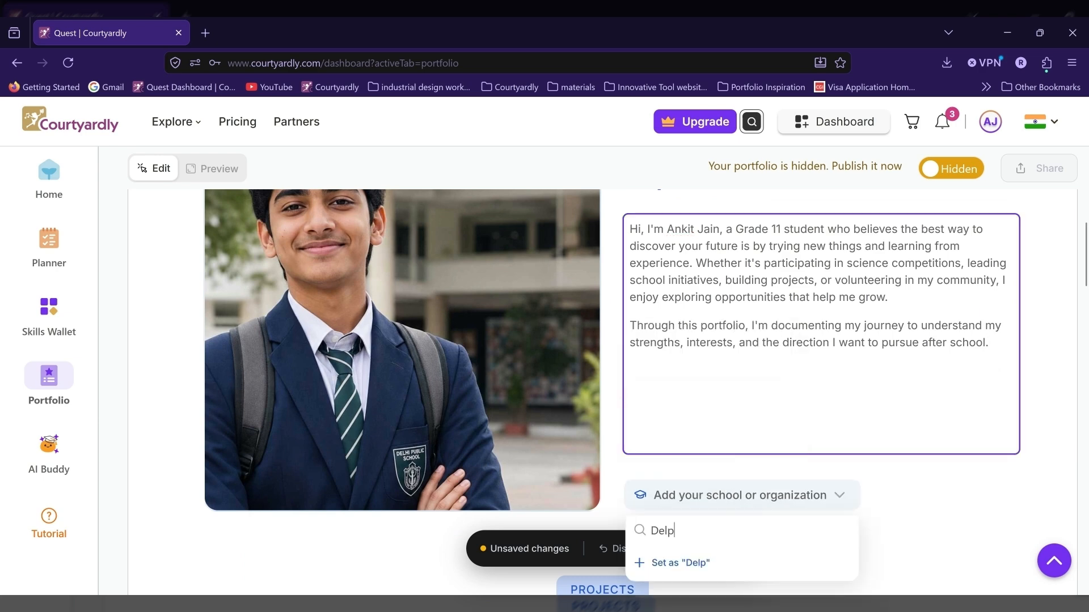
{"action": "key", "text": "BackSpace"}
{"action": "type", "text": "hi Public School, A"}
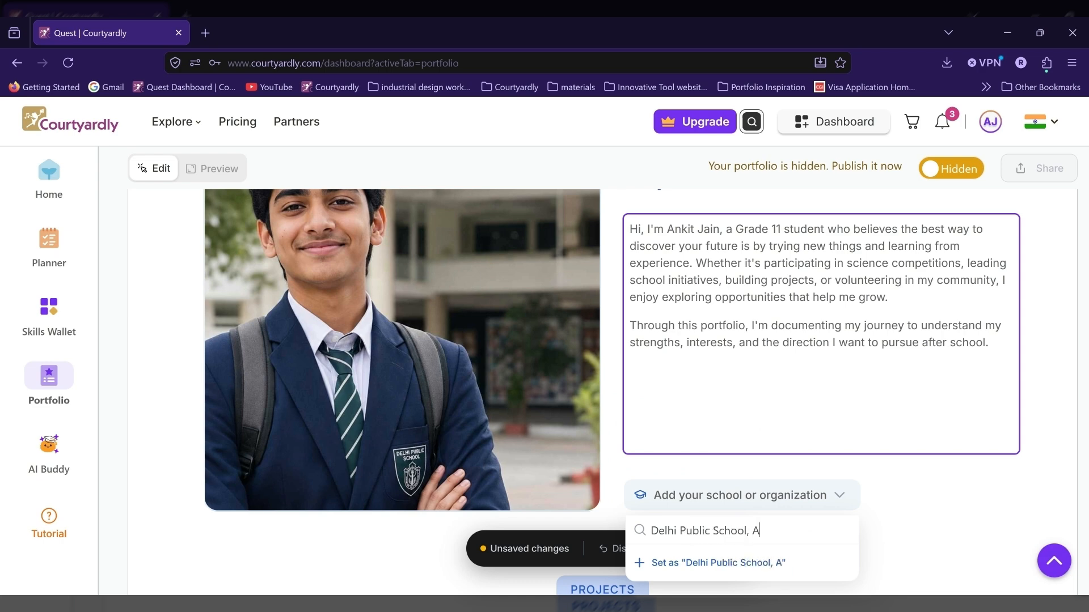
{"action": "type", "text": "hmedabad"}
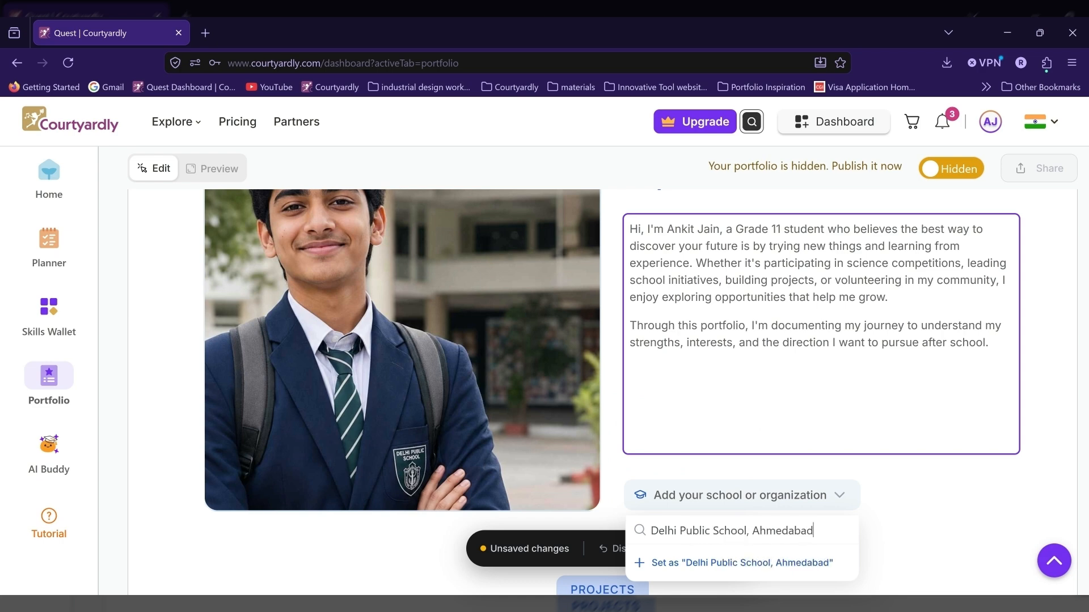
{"action": "left_click", "coordinate": [700, 563]}
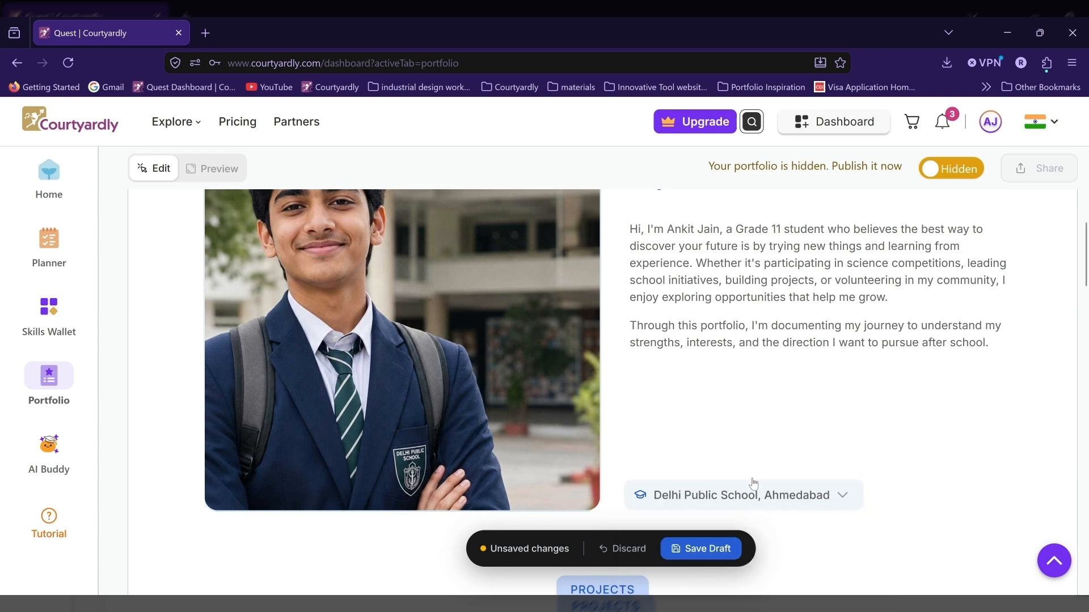
{"action": "left_click", "coordinate": [715, 550]}
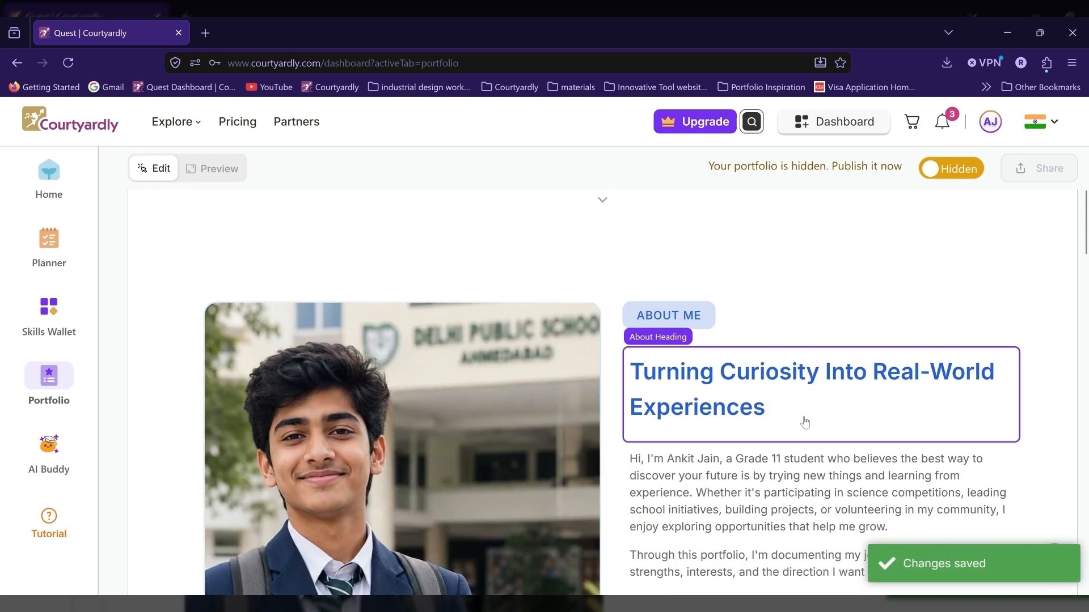
Step: Start a new project entry under Featured Works in the Projects section
{"action": "scroll", "coordinate": [803, 422], "scroll_direction": "down", "scroll_amount": 3}
{"action": "scroll", "coordinate": [804, 422], "scroll_direction": "down", "scroll_amount": 8}
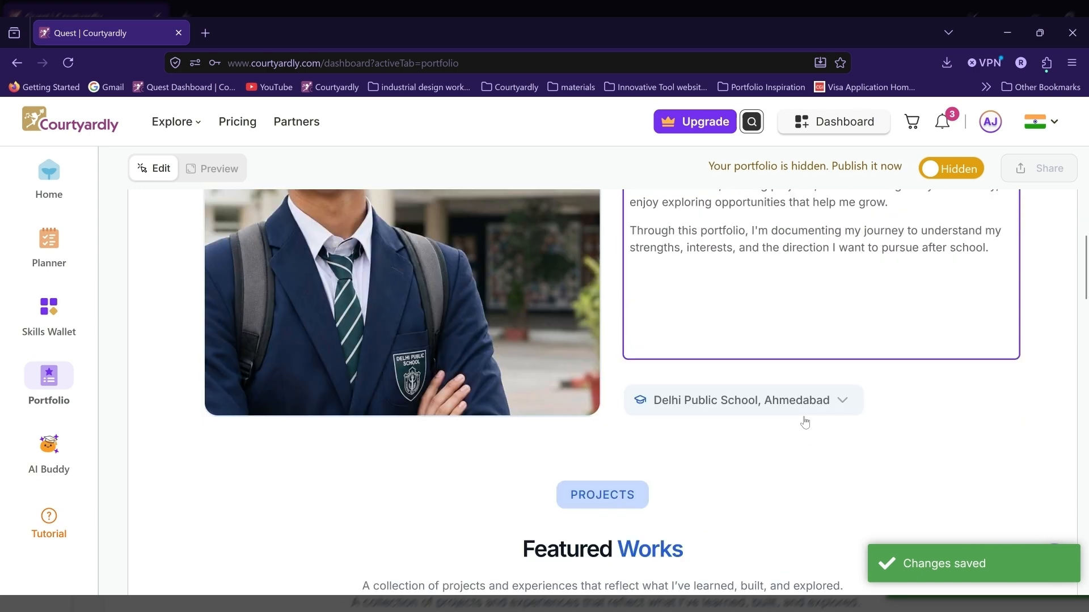
{"action": "scroll", "coordinate": [807, 421], "scroll_direction": "down", "scroll_amount": 1}
{"action": "scroll", "coordinate": [806, 421], "scroll_direction": "up", "scroll_amount": 1}
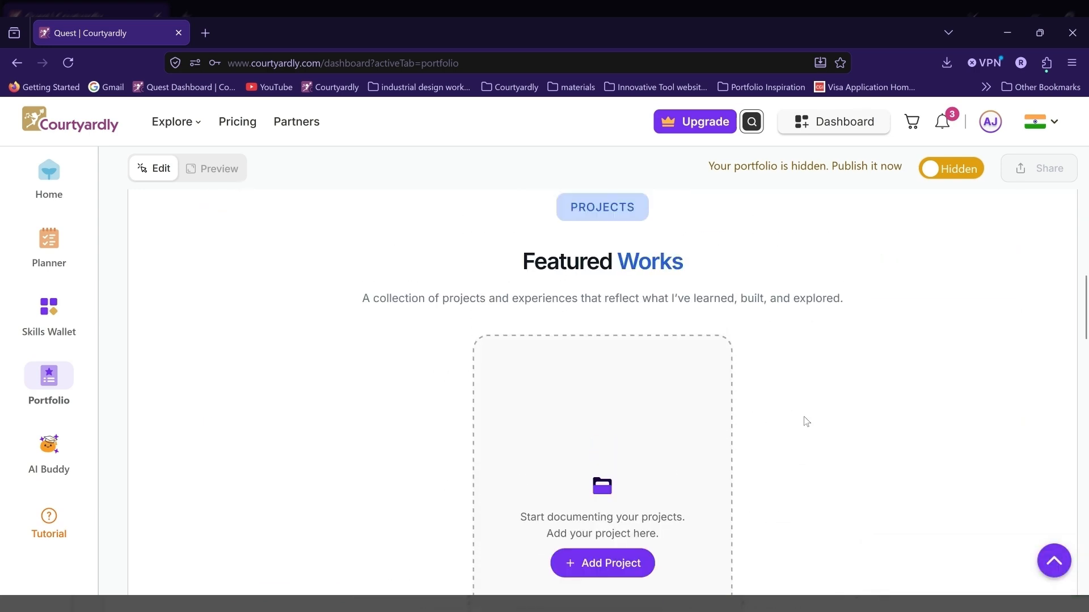
{"action": "scroll", "coordinate": [626, 517], "scroll_direction": "down", "scroll_amount": 1}
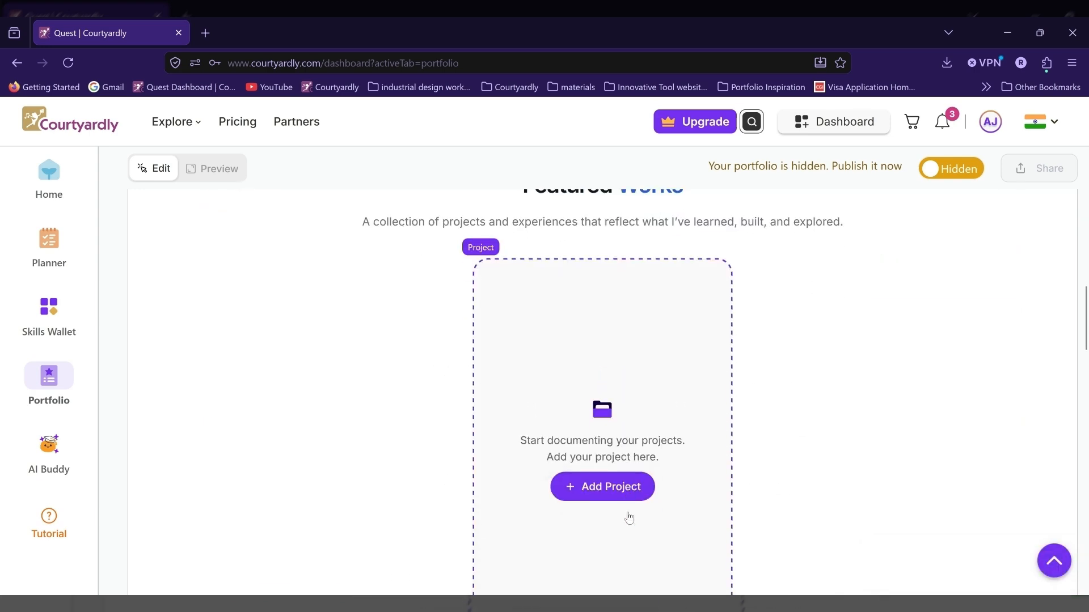
{"action": "left_click", "coordinate": [628, 493]}
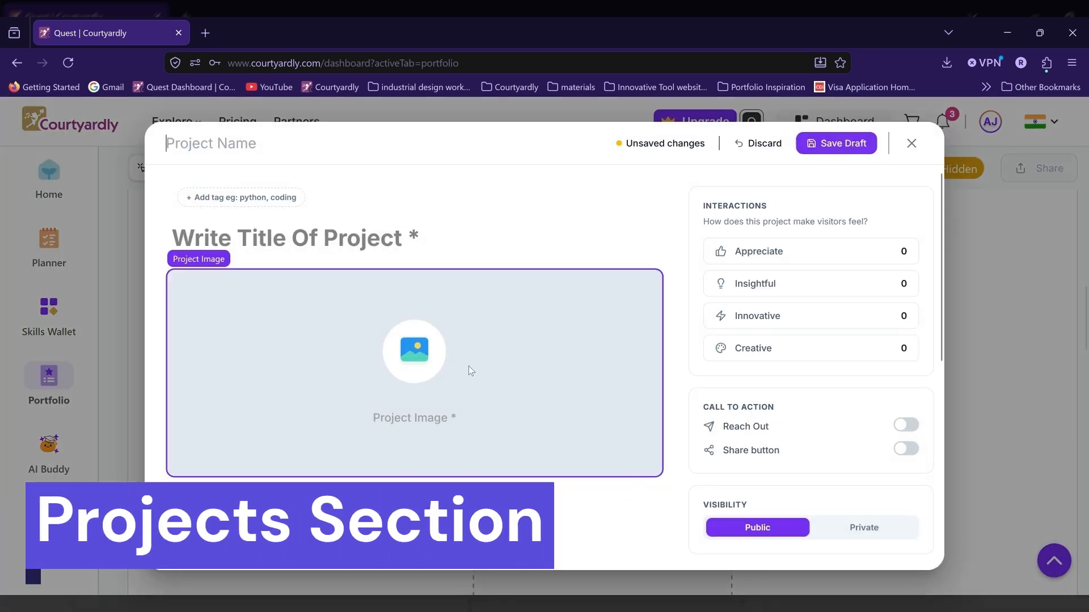
Step: Title the project "Smart Irrigation System" and set the photo of potted plants with drip irrigation tubes as the project image
{"action": "left_click", "coordinate": [415, 238]}
{"action": "type", "text": "Smart"}
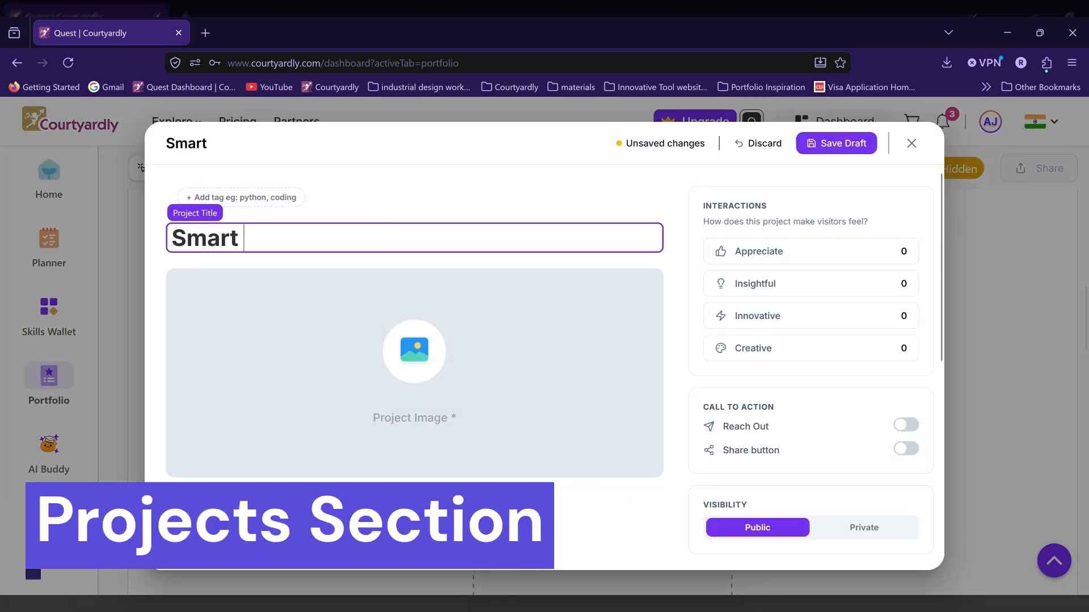
{"action": "type", "text": " irrigat"}
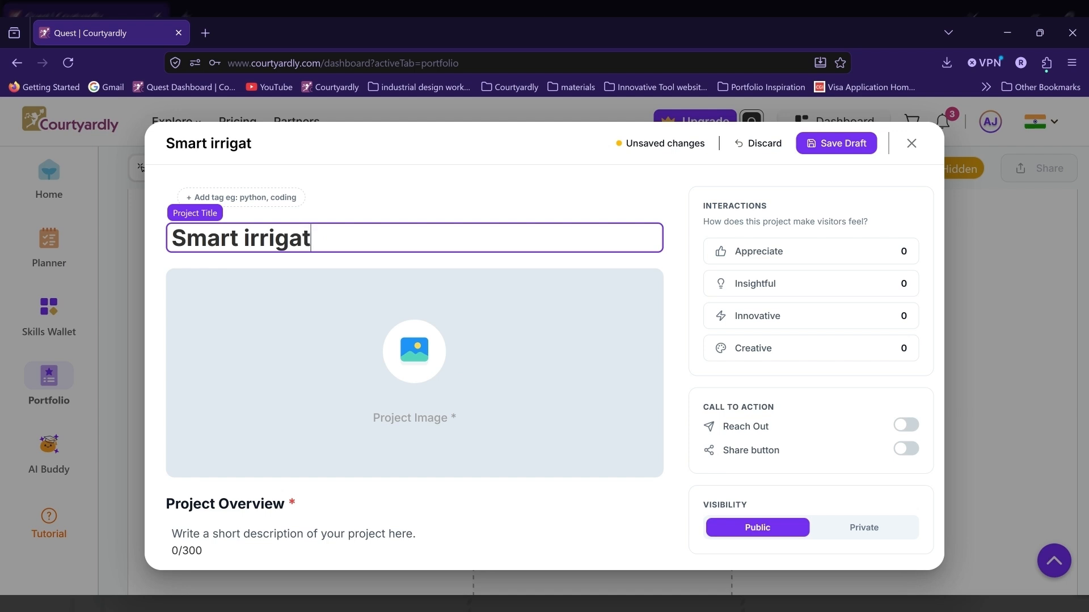
{"action": "type", "text": "ion S"}
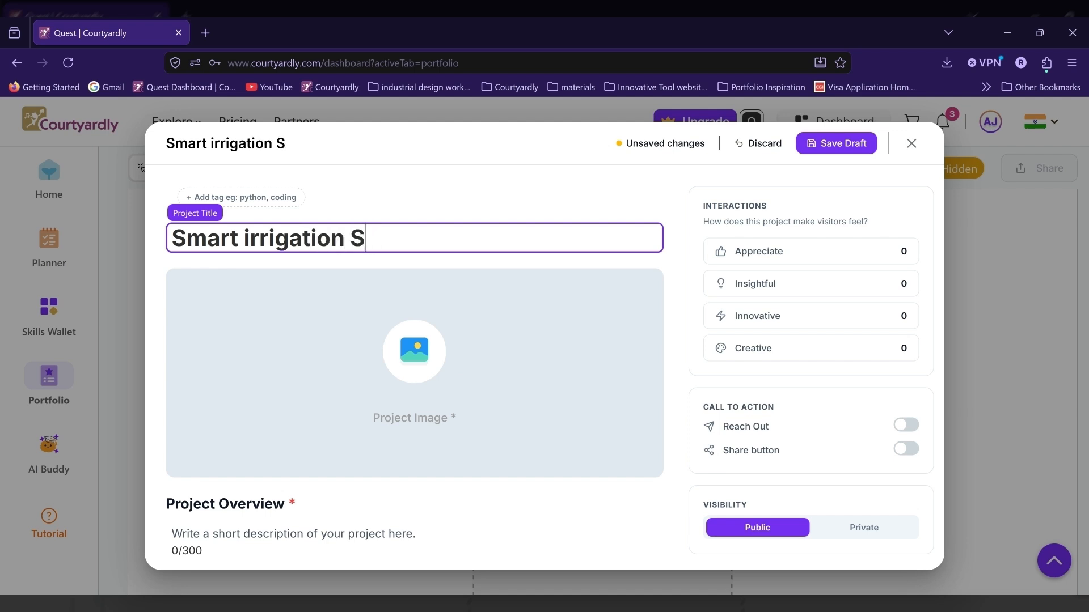
{"action": "type", "text": "ystem"}
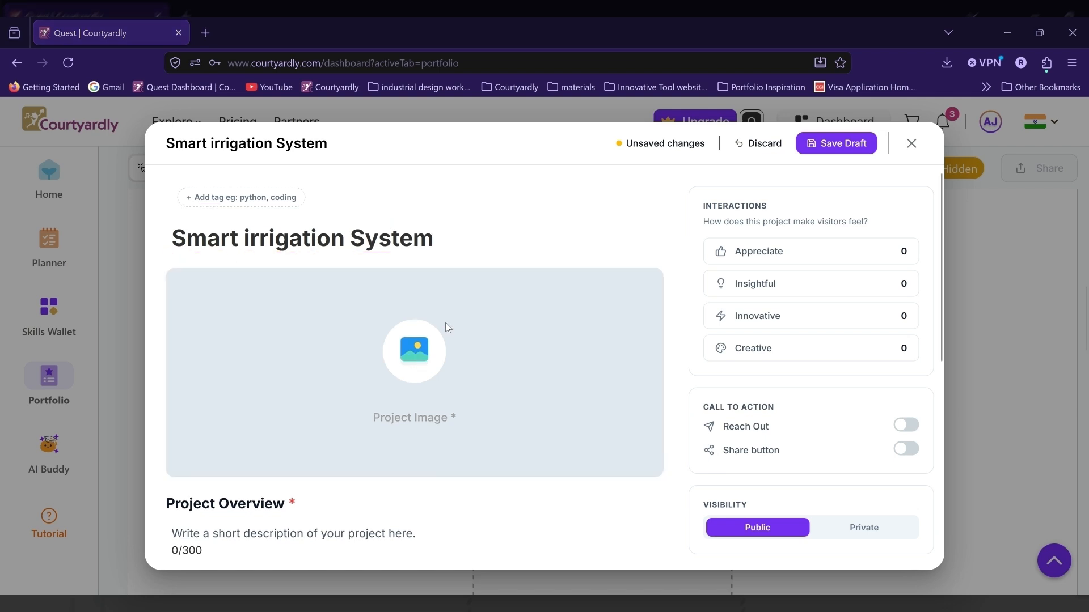
{"action": "left_click", "coordinate": [253, 244]}
{"action": "key", "text": "BackSpace"}
{"action": "type", "text": "I"}
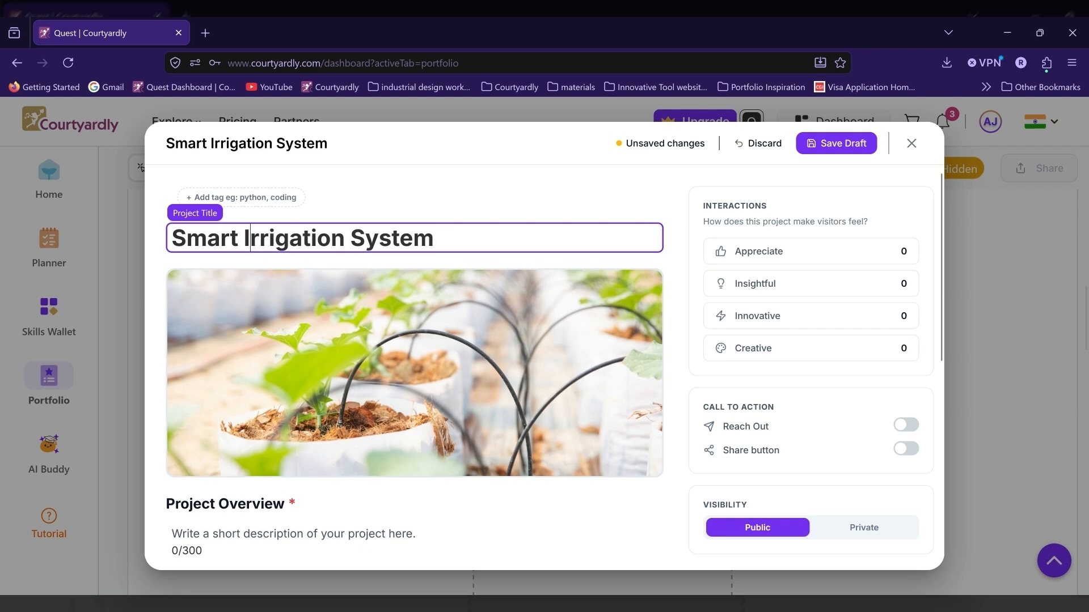
Step: Tag the project "Science & technology" and fill in the overview about automatically watering plants and learning electronics, automation and problem-solving
{"action": "left_click", "coordinate": [254, 198]}
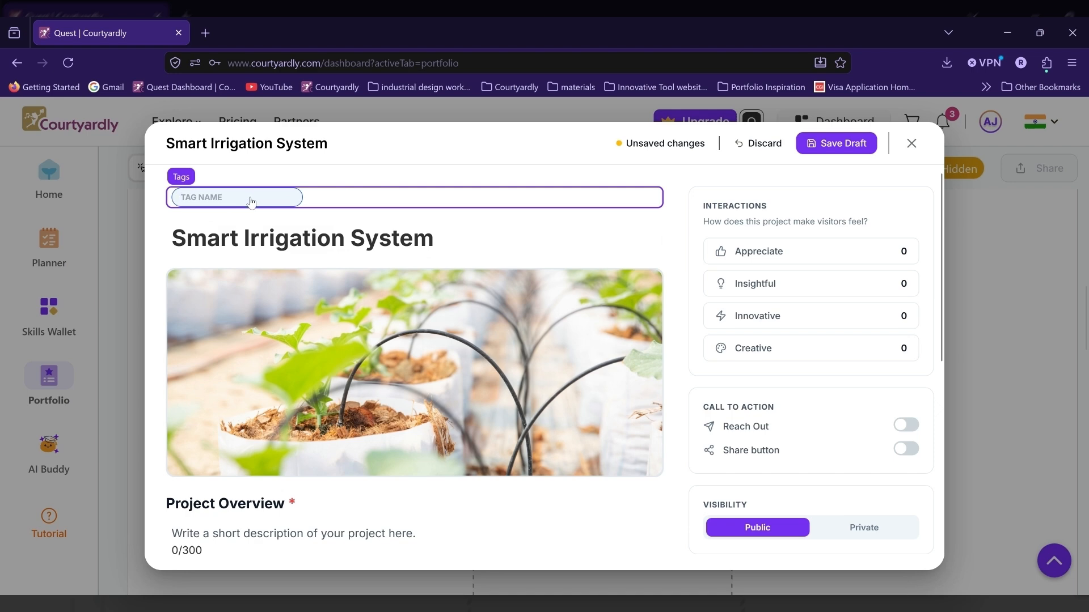
{"action": "type", "text": "sci"}
{"action": "scroll", "coordinate": [352, 360], "scroll_direction": "down", "scroll_amount": 3}
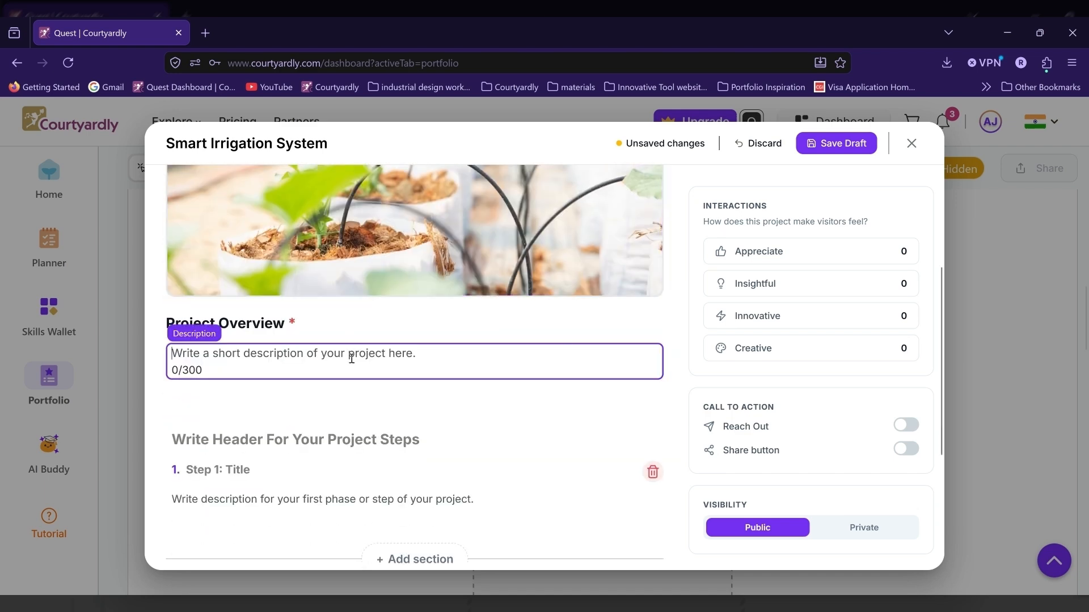
{"action": "type", "text": "Designed and built a smart irrigation system that automatically waters plants when the soil becomes dry. The project helped me understand electronics, automation, and problem-solving."}
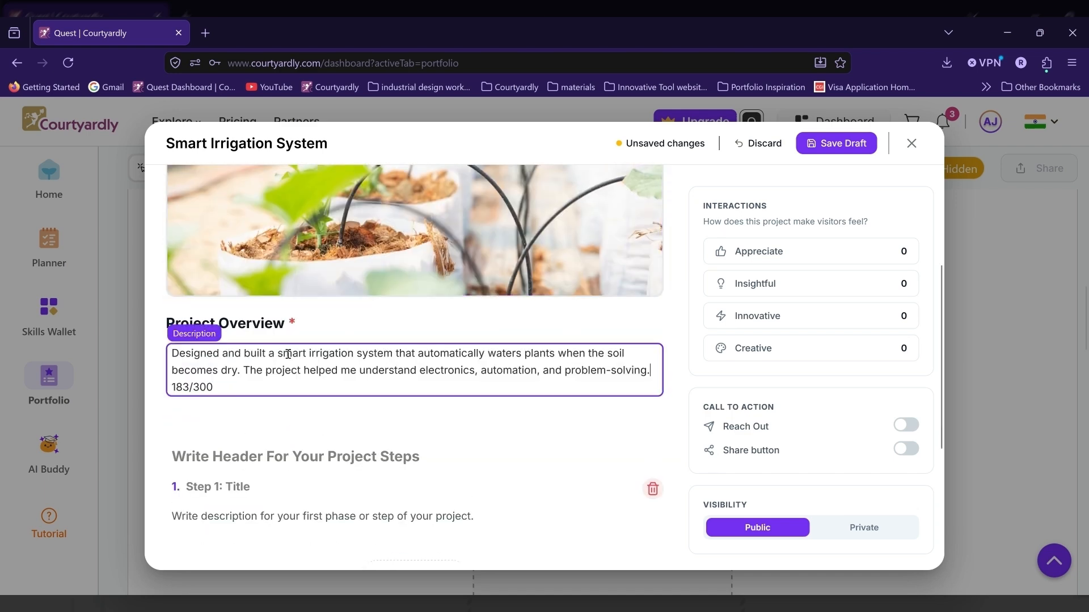
Step: Head the project steps "Process" and fill in step 1, "Identifying the Problem", with a description of inconsistent plant watering
{"action": "scroll", "coordinate": [446, 426], "scroll_direction": "down", "scroll_amount": 2}
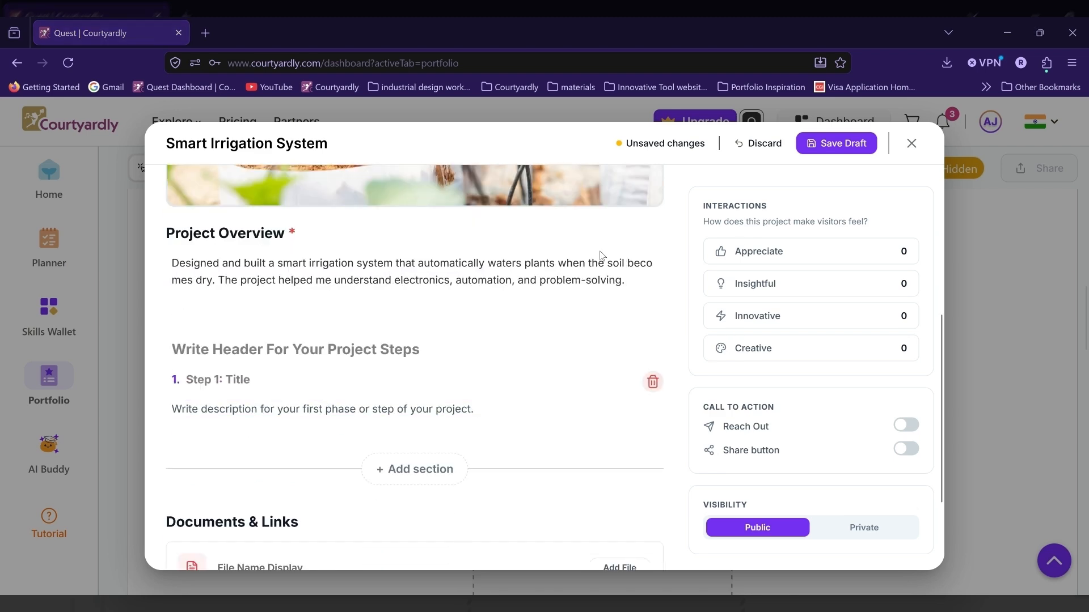
{"action": "left_click", "coordinate": [295, 356]}
{"action": "type", "text": "Process"}
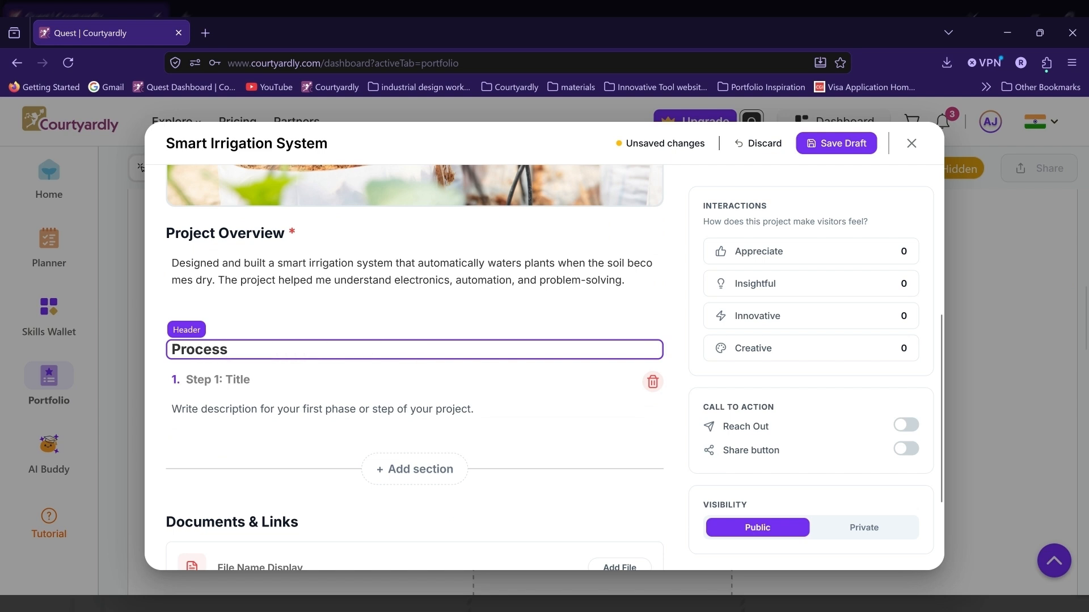
{"action": "left_click", "coordinate": [417, 311]}
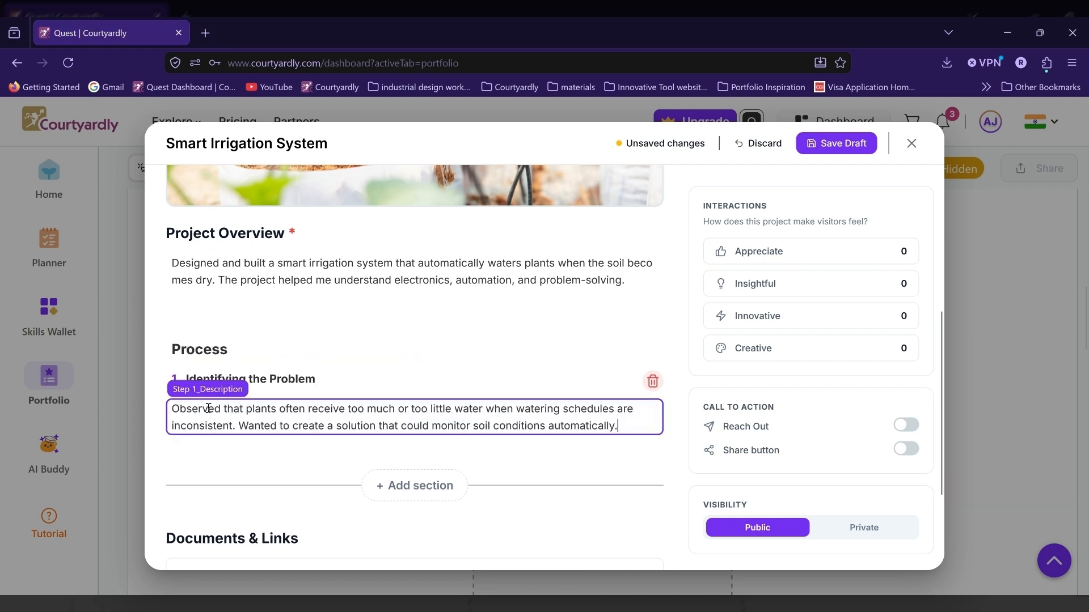
Step: Add a second process step titled "Research & Planning" with a description of researching soil moisture sensors and sketching an initial system design
{"action": "left_click", "coordinate": [419, 486]}
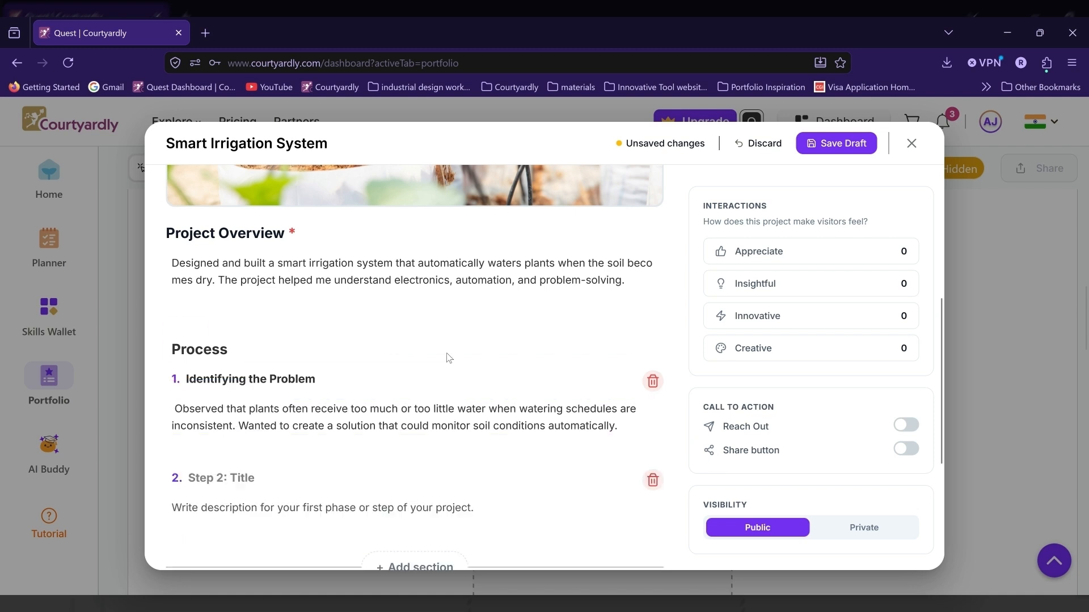
{"action": "scroll", "coordinate": [1032, 286], "scroll_direction": "down", "scroll_amount": 3}
{"action": "left_click", "coordinate": [254, 299]}
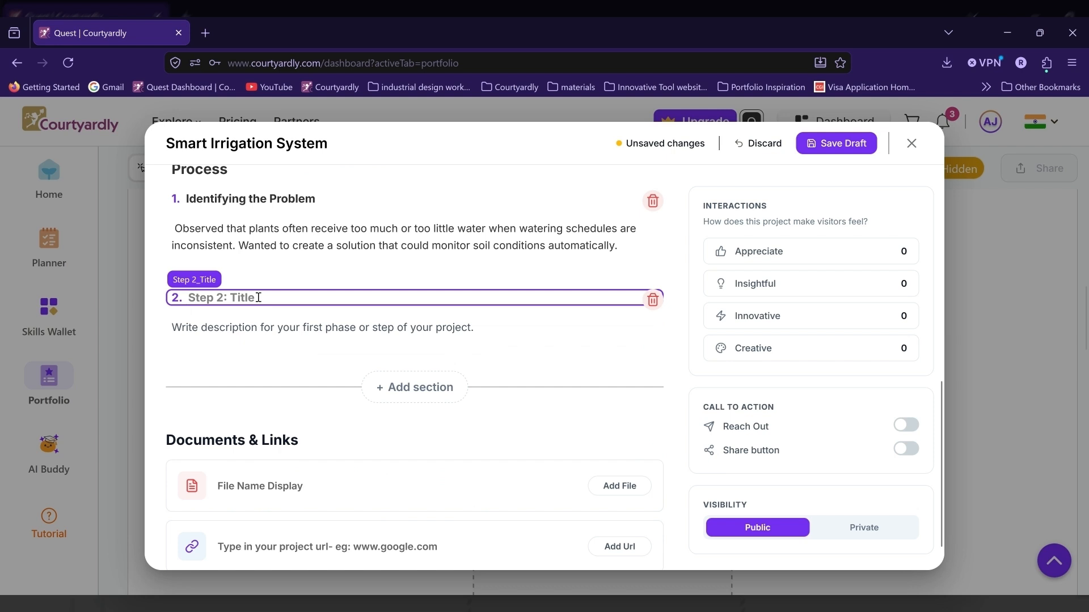
{"action": "type", "text": "Research & p"}
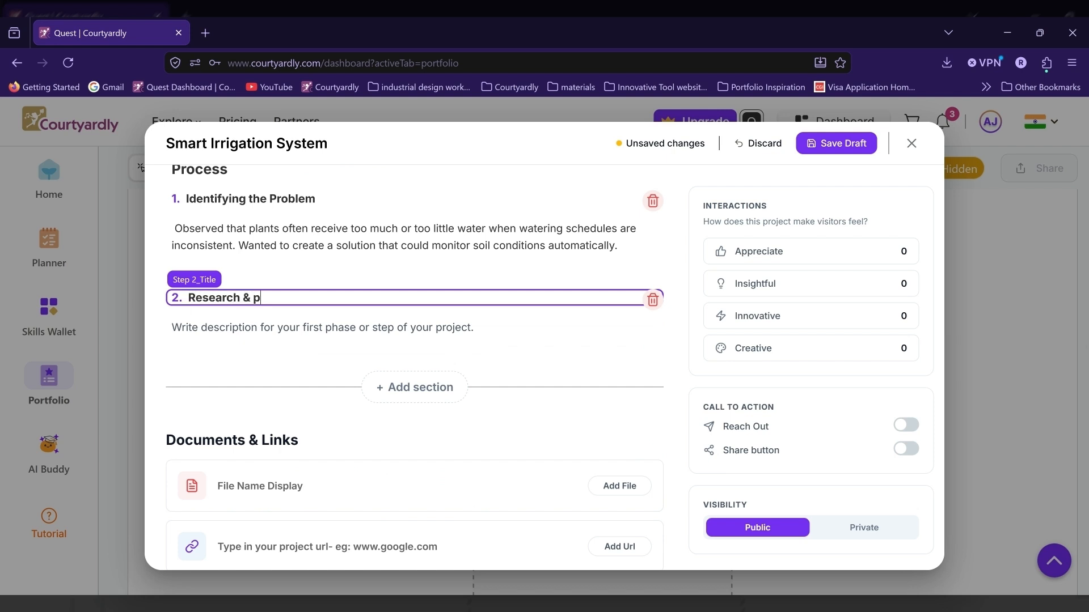
{"action": "type", "text": "lanning"}
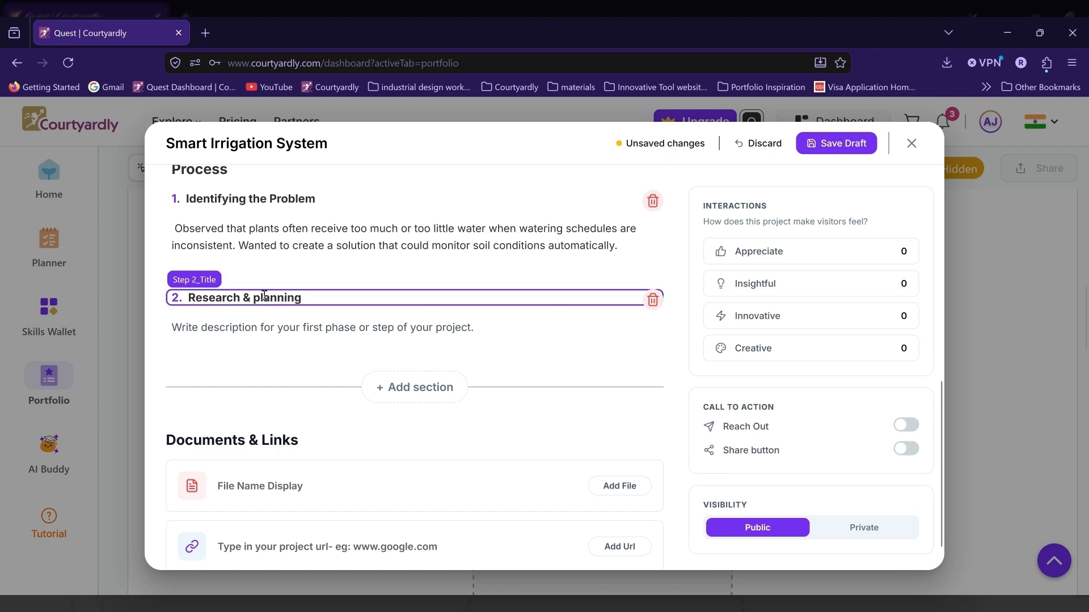
{"action": "left_click", "coordinate": [263, 298]}
{"action": "key", "text": "BackSpace"}
{"action": "type", "text": "P"}
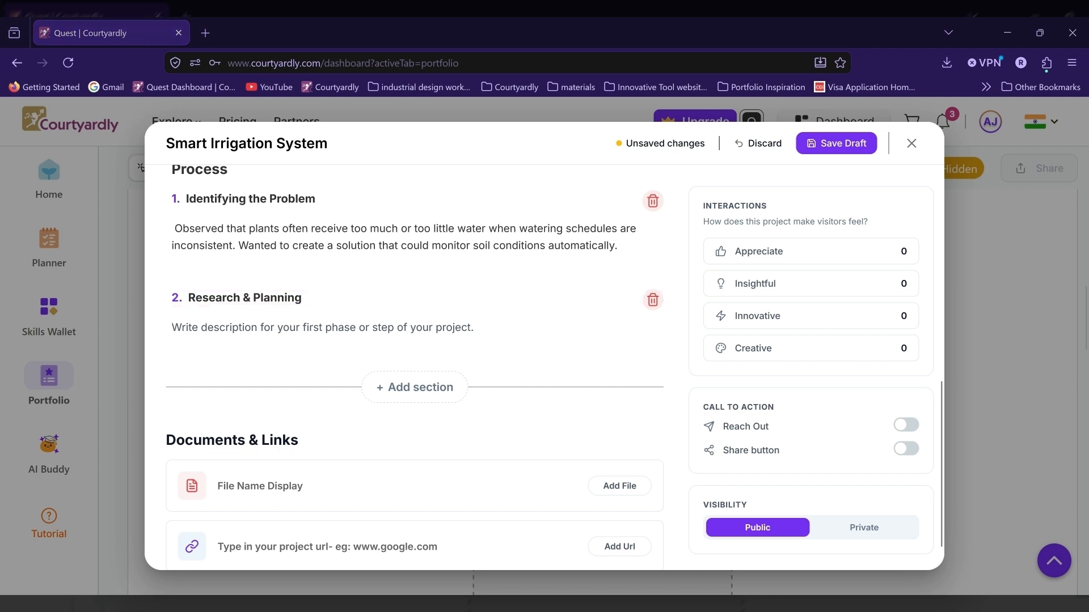
{"action": "left_click", "coordinate": [235, 333]}
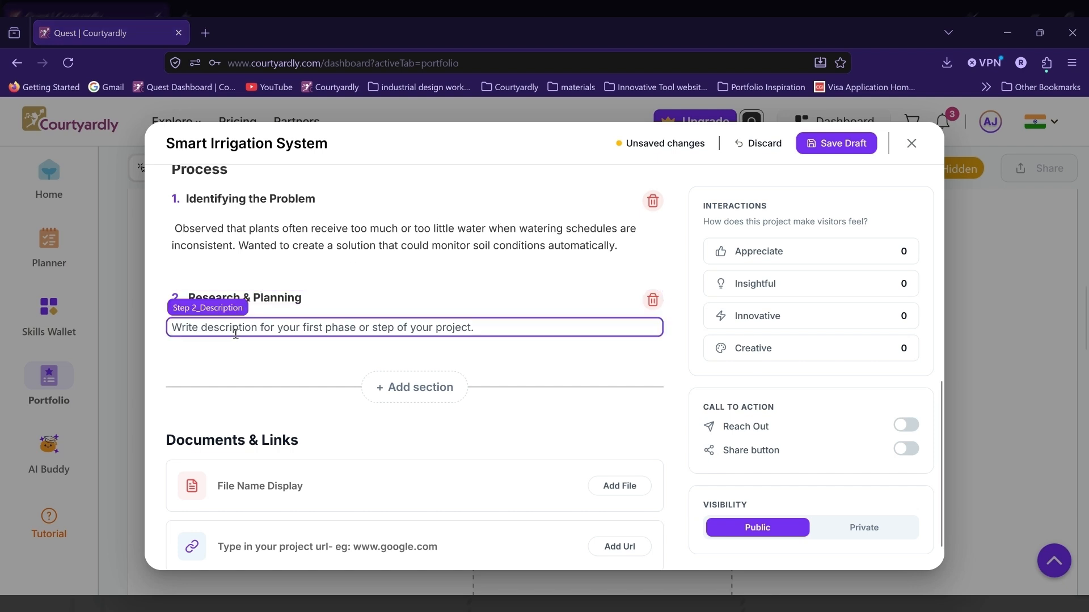
{"action": "type", "text": "Researched how soil moisture sensors work and learned how automation can be used in agriculture and home gardening. Sketched an initial system design."}
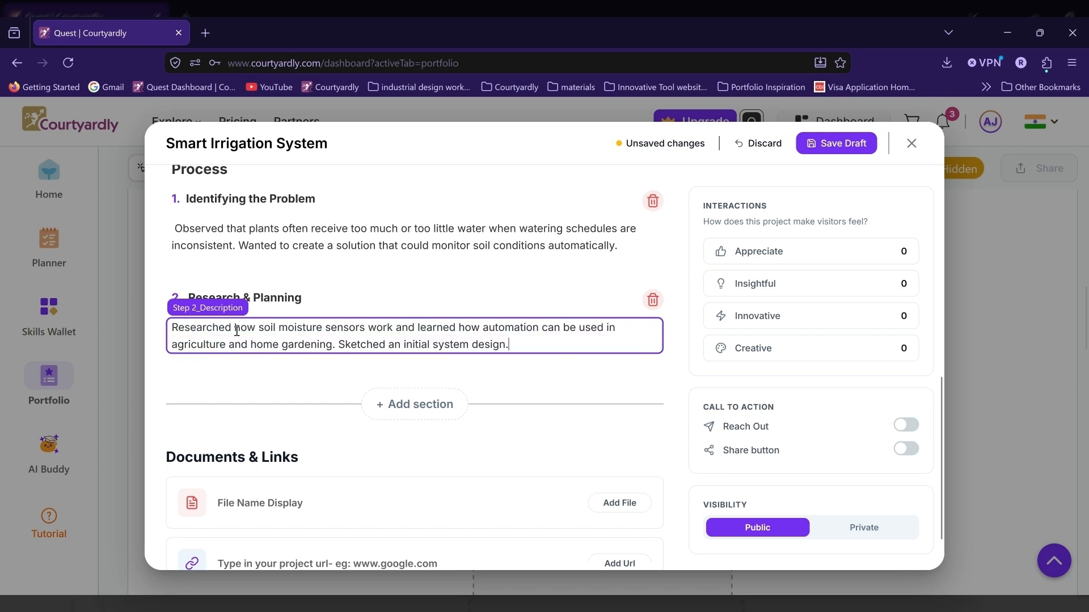
Step: Attach the smart irrigation system PDF to the project and enable the Reach Out and Share button options
{"action": "scroll", "coordinate": [250, 403], "scroll_direction": "down", "scroll_amount": 1}
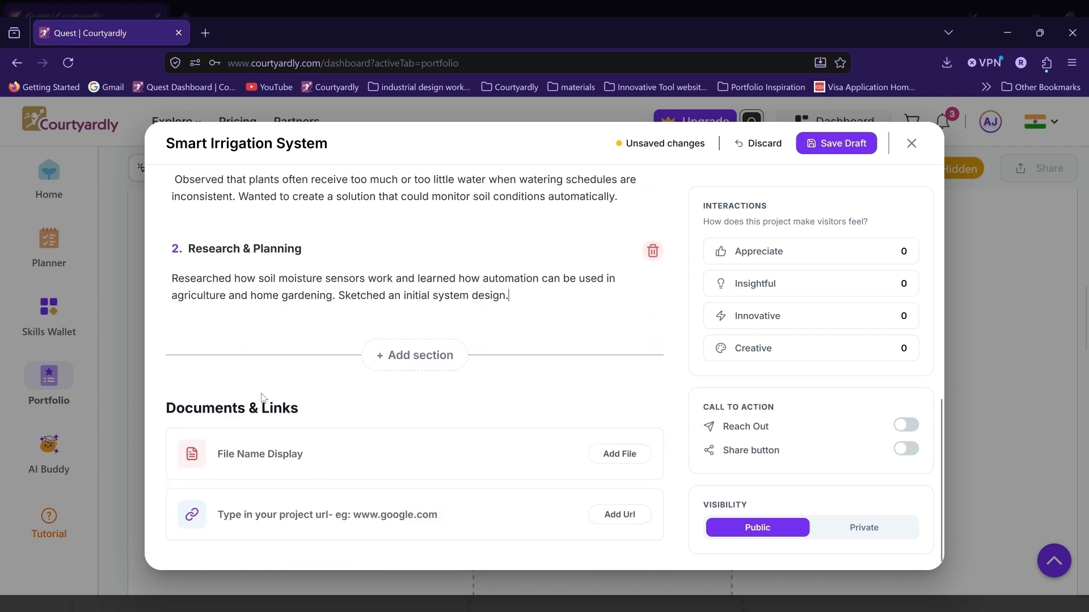
{"action": "left_click", "coordinate": [625, 456]}
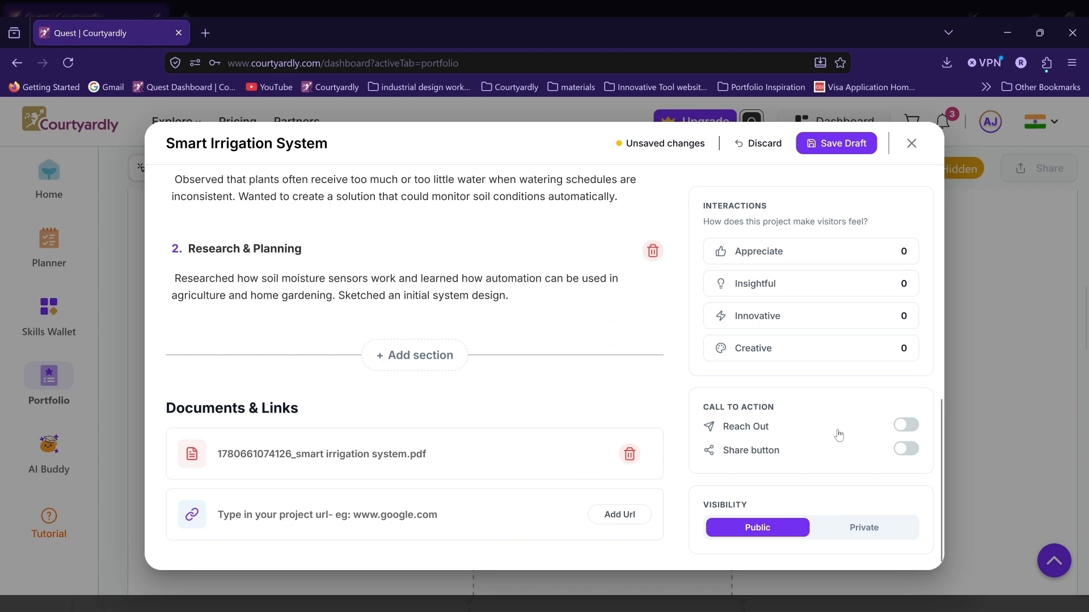
{"action": "left_click", "coordinate": [907, 426]}
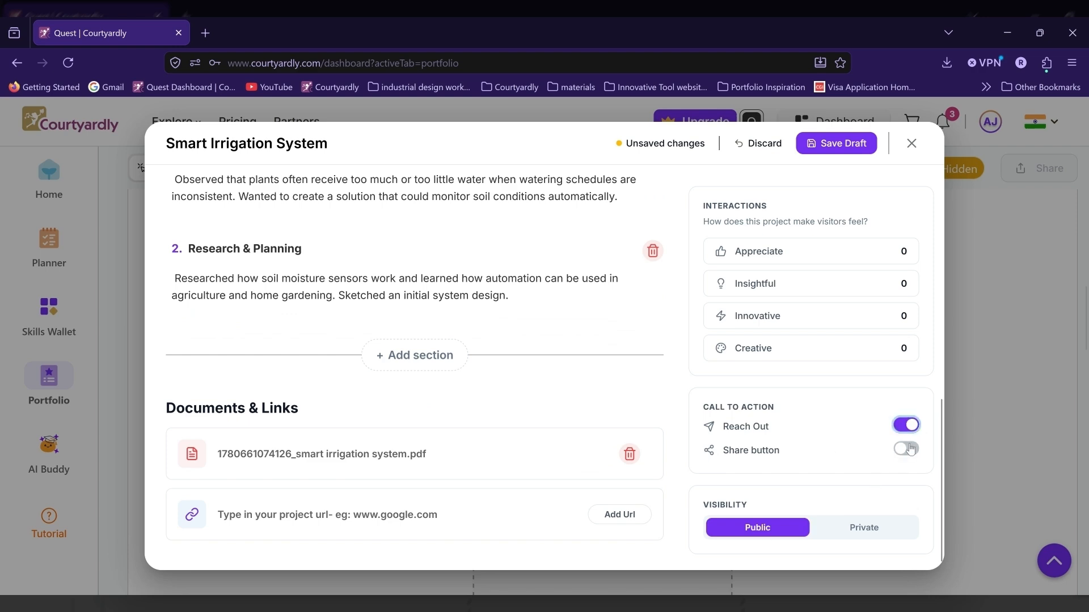
{"action": "left_click", "coordinate": [905, 449]}
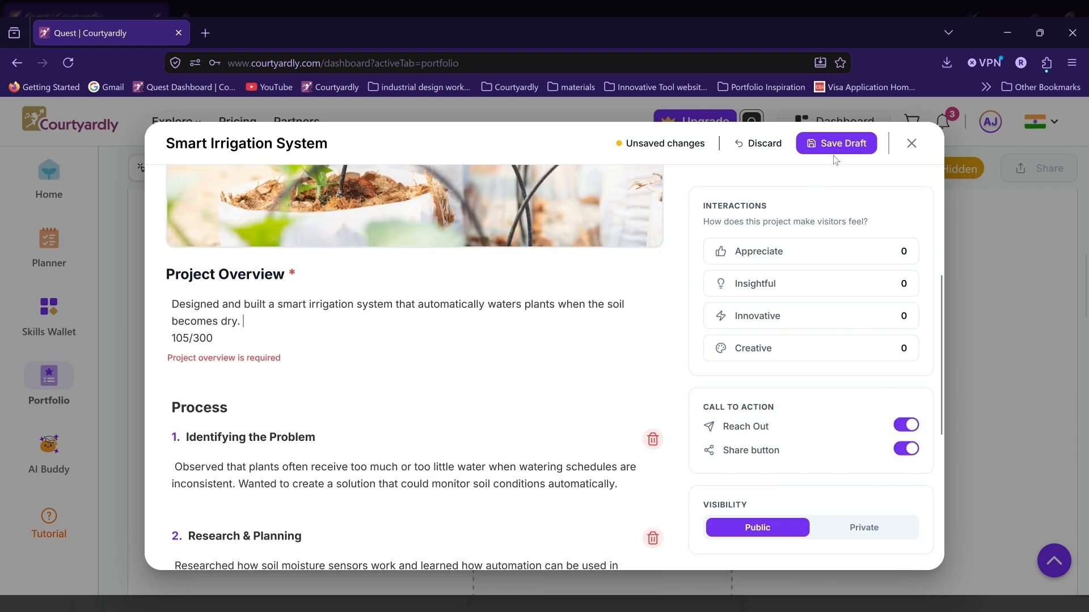
Step: Shorten the project overview to its first sentence, save the project draft and check its card under Featured Works
{"action": "left_click", "coordinate": [837, 144]}
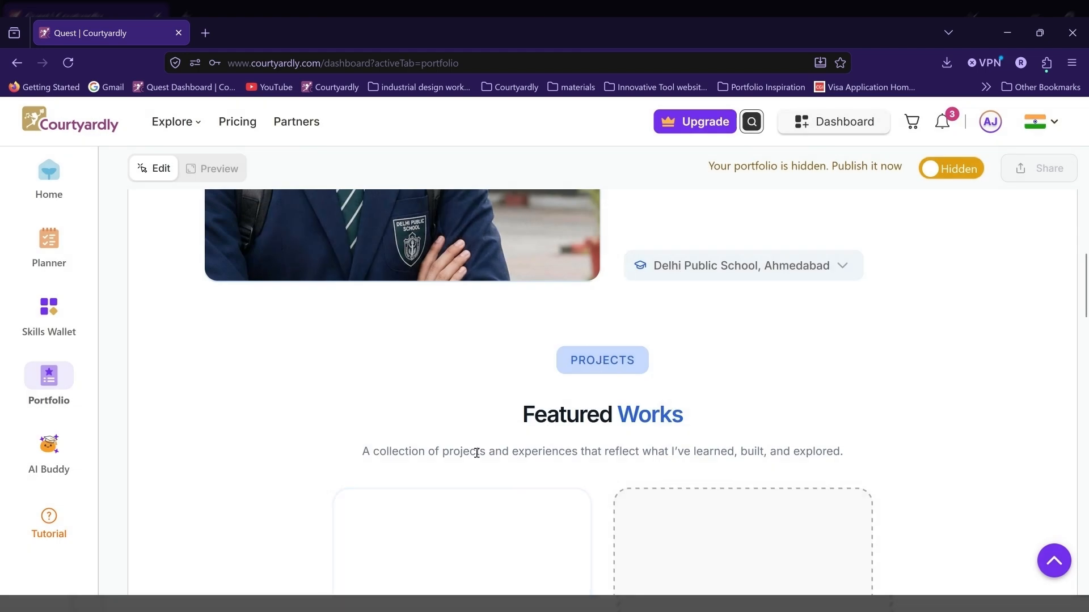
{"action": "scroll", "coordinate": [476, 452], "scroll_direction": "down", "scroll_amount": 4}
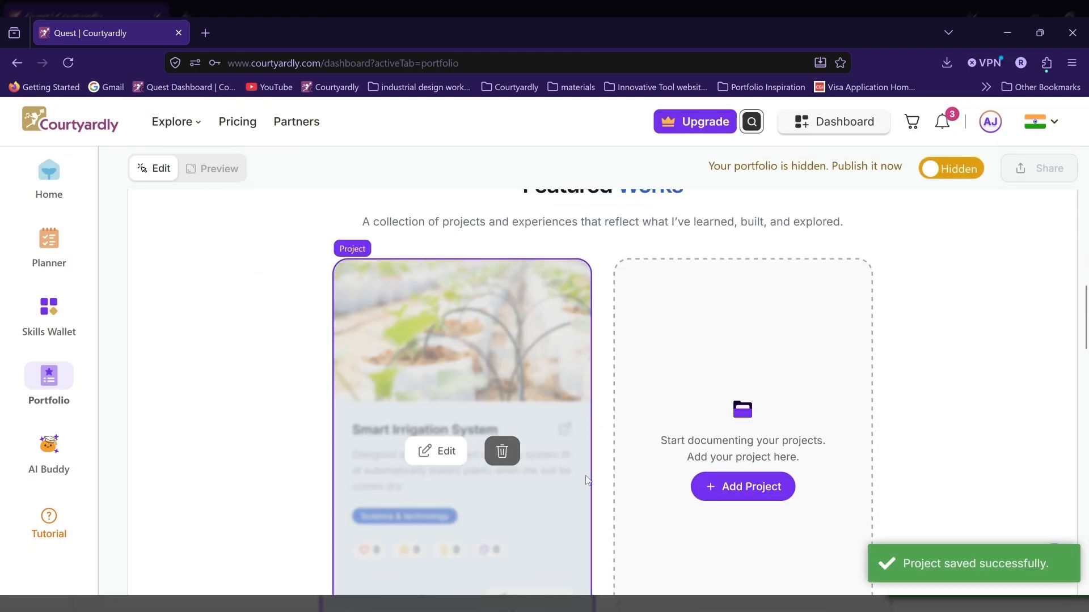
{"action": "scroll", "coordinate": [596, 456], "scroll_direction": "down", "scroll_amount": 1}
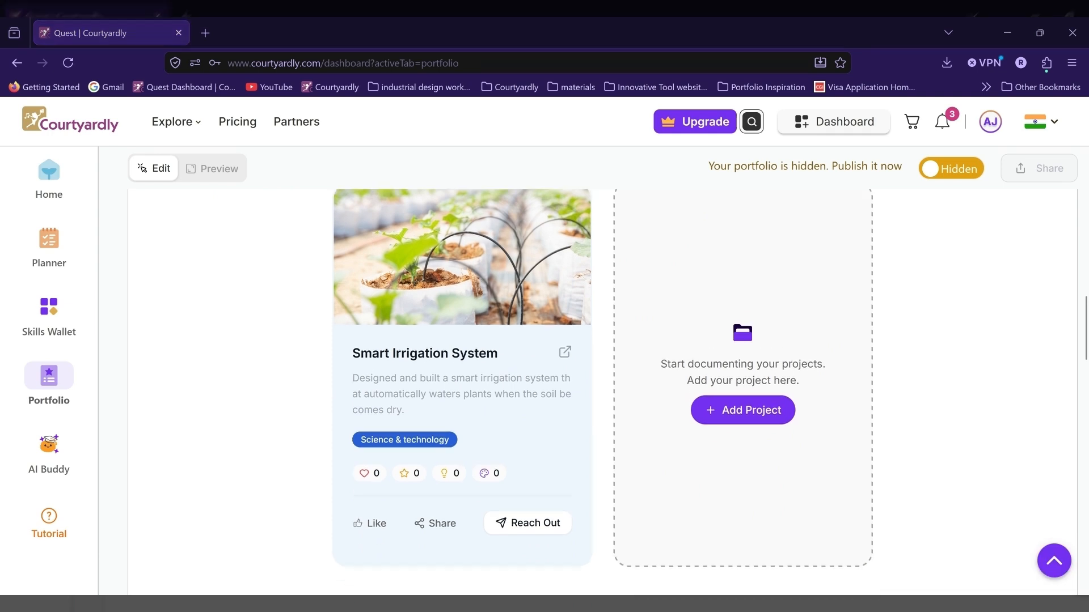
Step: Add the photo of a farmer in a greenhouse to the Gallery section with the title "Smart Irrigation System"
{"action": "scroll", "coordinate": [505, 418], "scroll_direction": "down", "scroll_amount": 4}
{"action": "scroll", "coordinate": [506, 420], "scroll_direction": "down", "scroll_amount": 2}
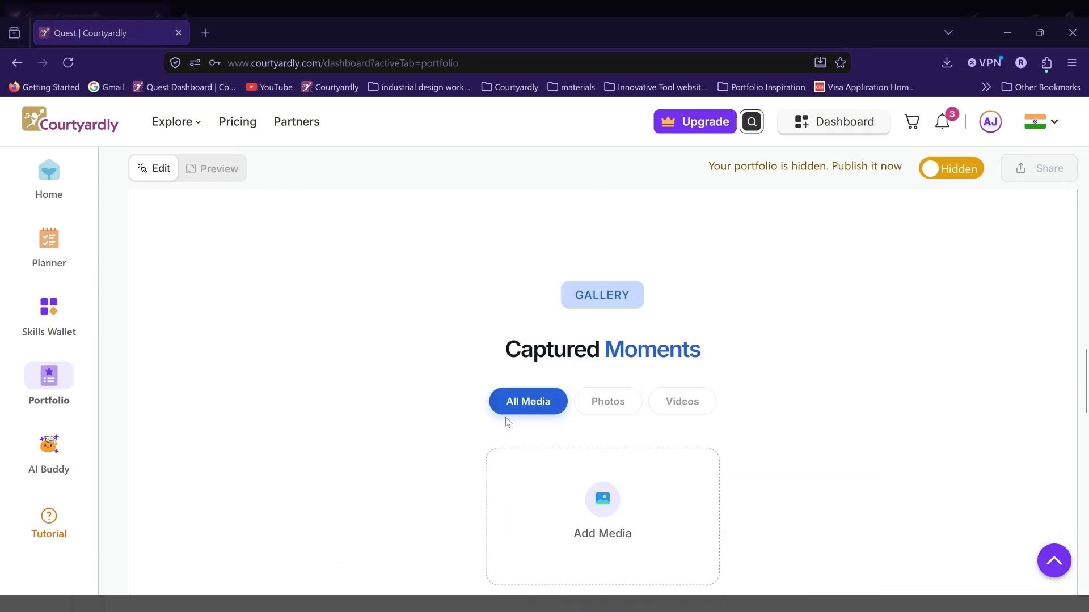
{"action": "scroll", "coordinate": [619, 357], "scroll_direction": "up", "scroll_amount": 1}
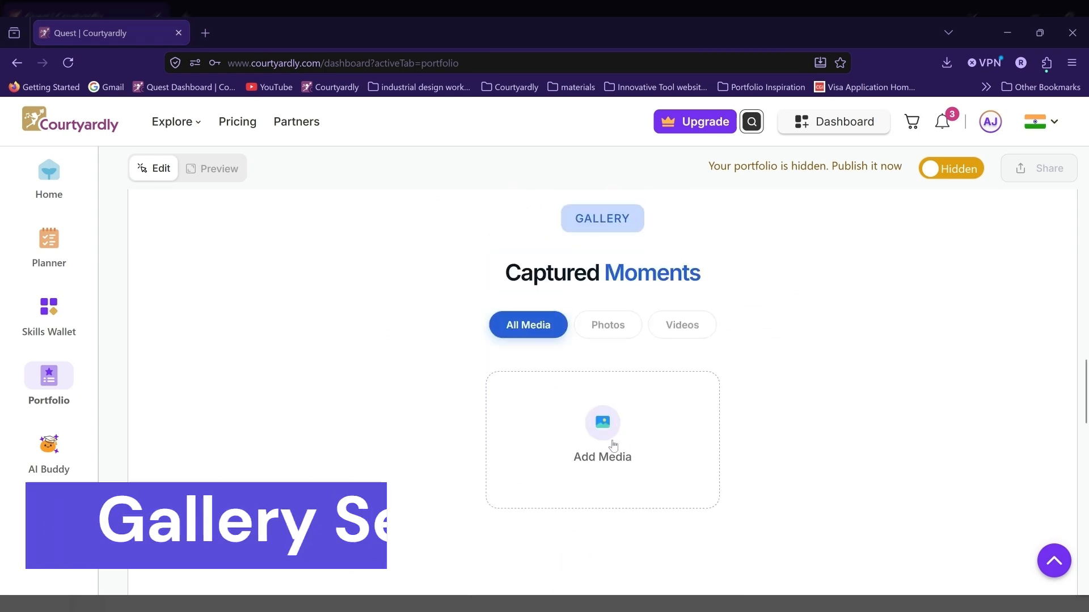
{"action": "left_click", "coordinate": [613, 445]}
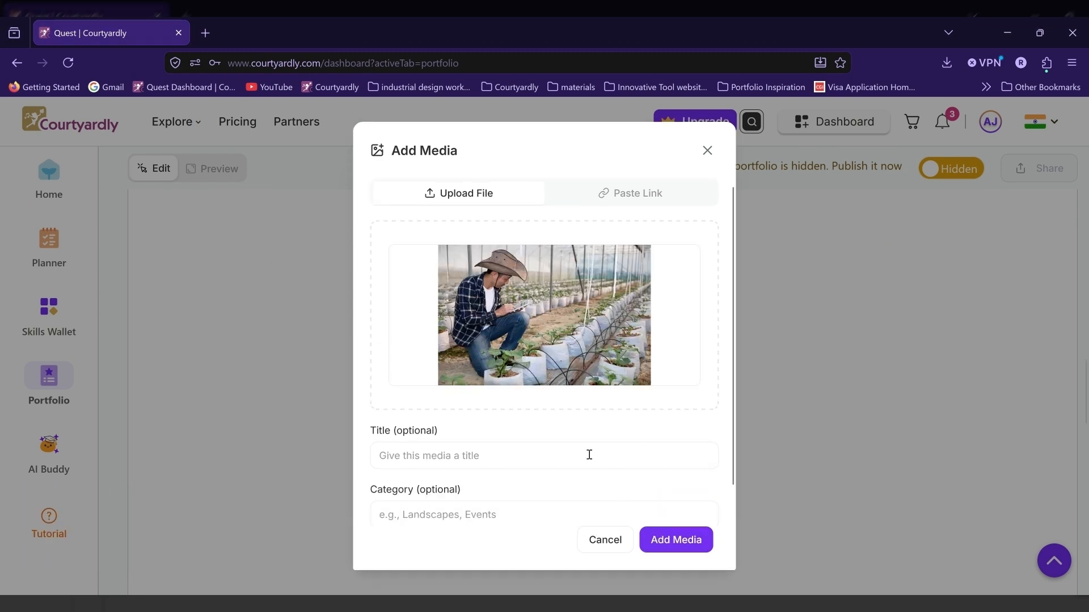
{"action": "type", "text": "Smart Irrigation System"}
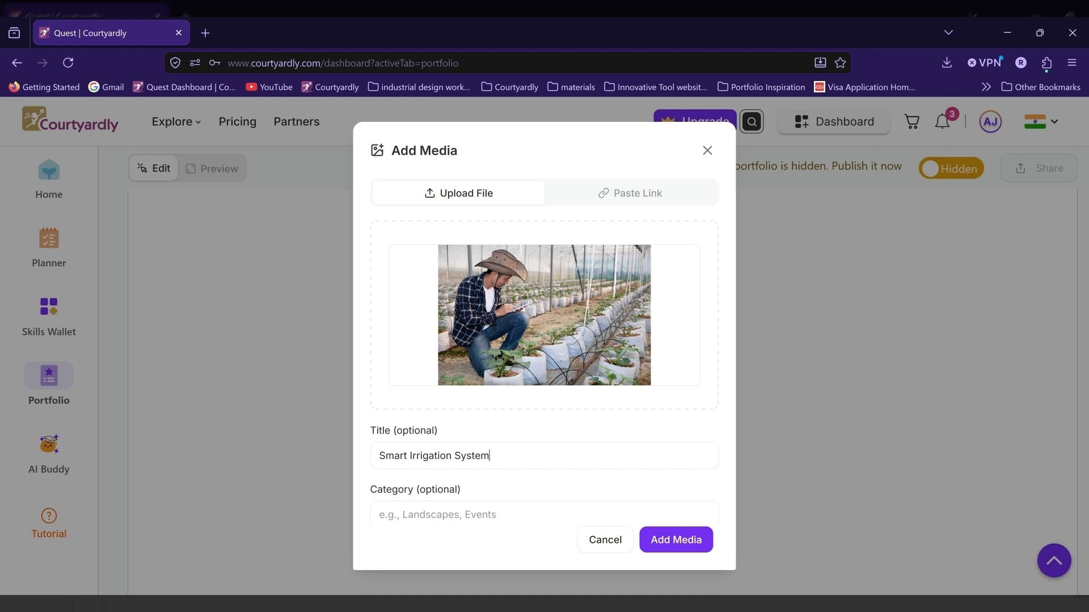
{"action": "left_click", "coordinate": [663, 537]}
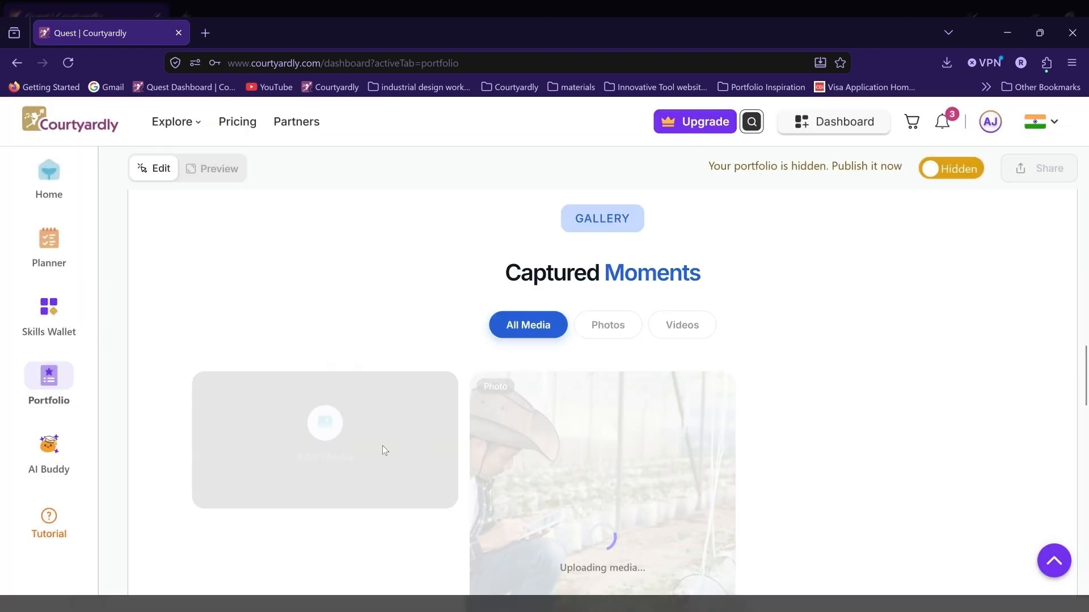
Step: Add the photo of boys playing football to the Gallery section with the title "Football Match"
{"action": "left_click", "coordinate": [310, 439]}
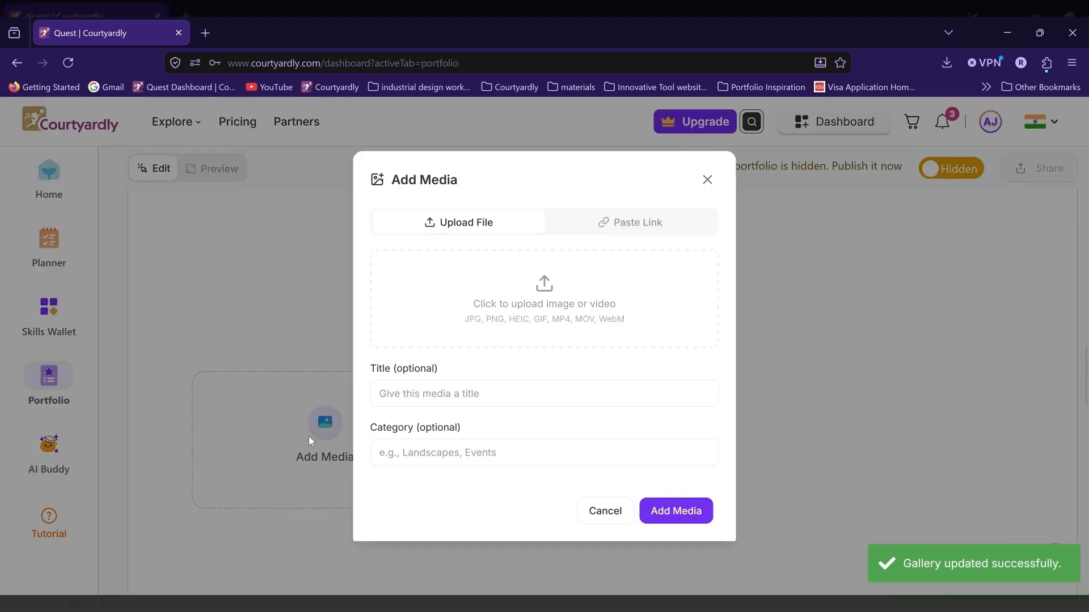
{"action": "left_click", "coordinate": [536, 297]}
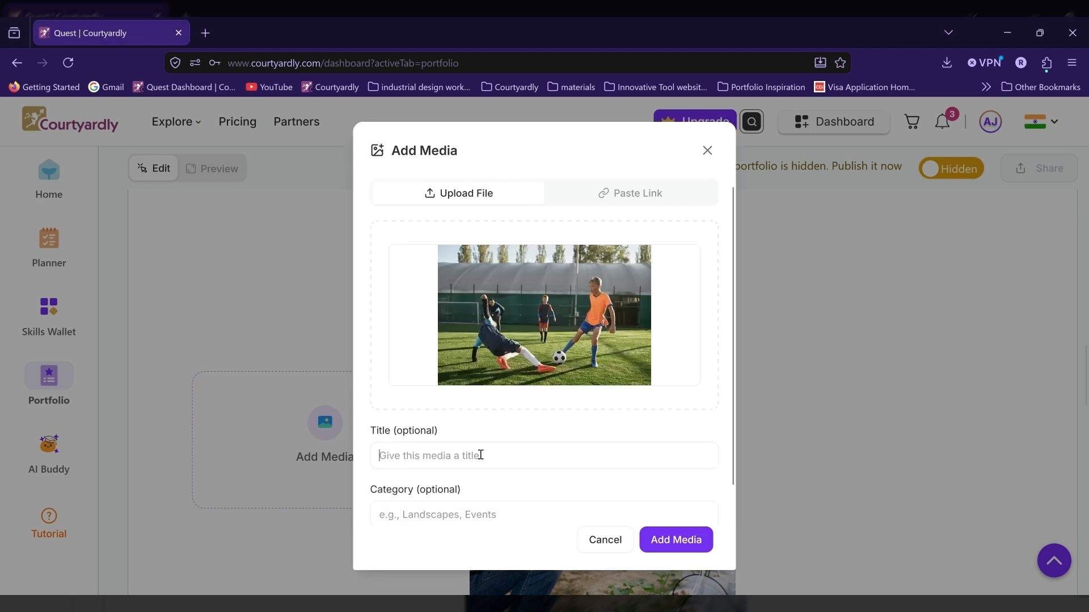
{"action": "type", "text": "Footma"}
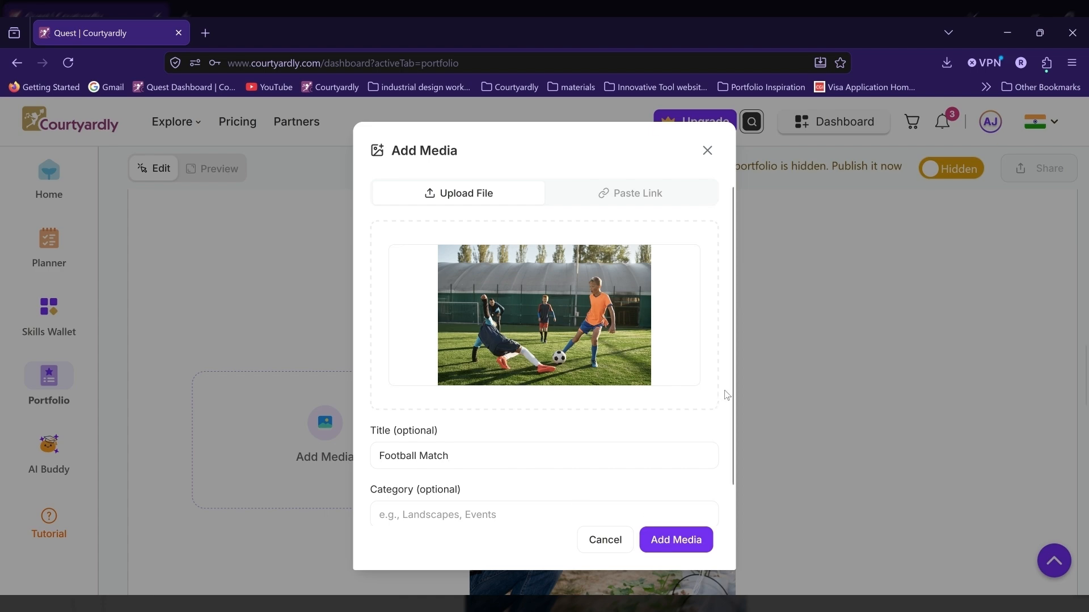
{"action": "key", "text": "Return"}
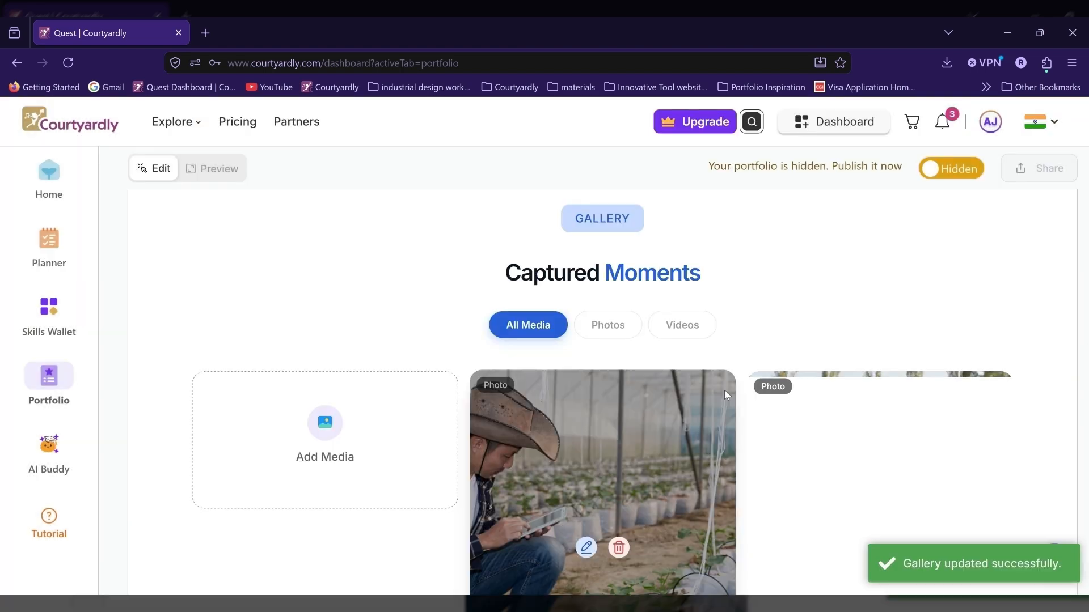
Step: Start a new My Journey experience titled "Robotics Competition Participation" at Delhi Public School, Ahmedabad
{"action": "scroll", "coordinate": [778, 297], "scroll_direction": "down", "scroll_amount": 10}
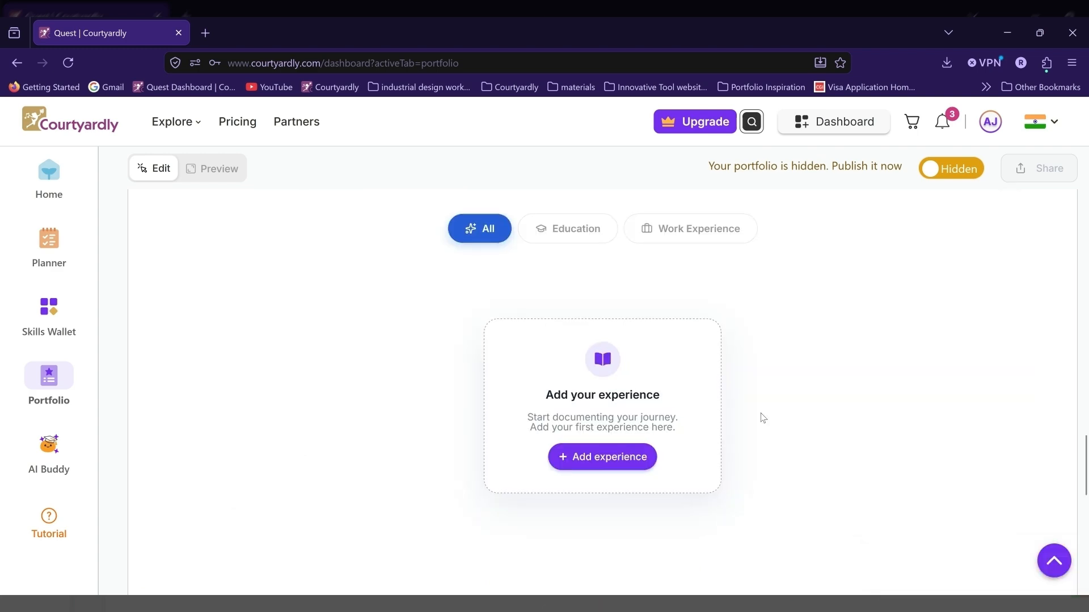
{"action": "scroll", "coordinate": [637, 458], "scroll_direction": "up", "scroll_amount": 1}
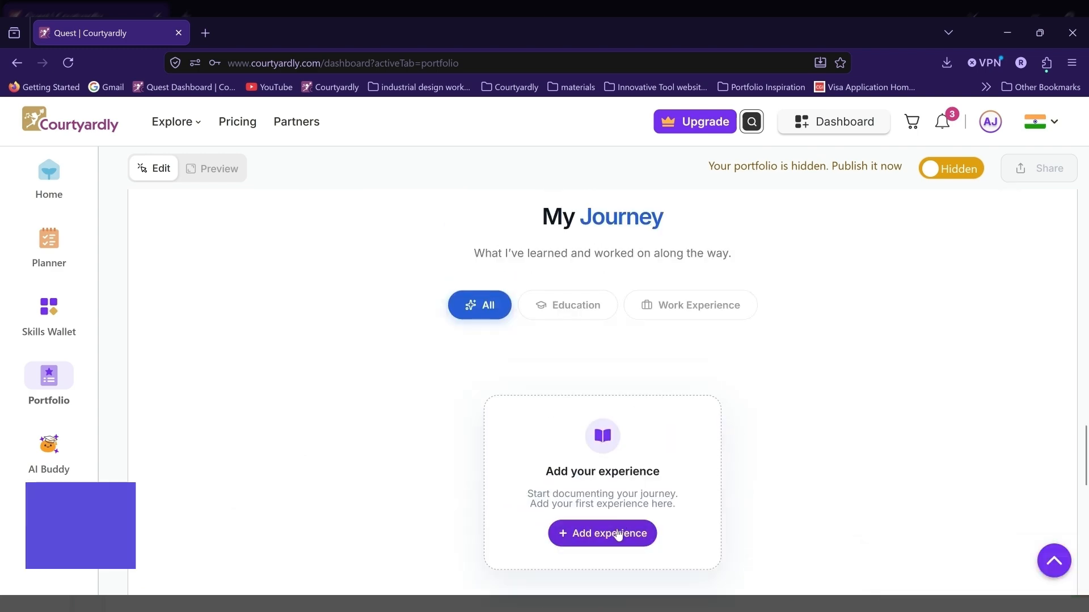
{"action": "left_click", "coordinate": [620, 534]}
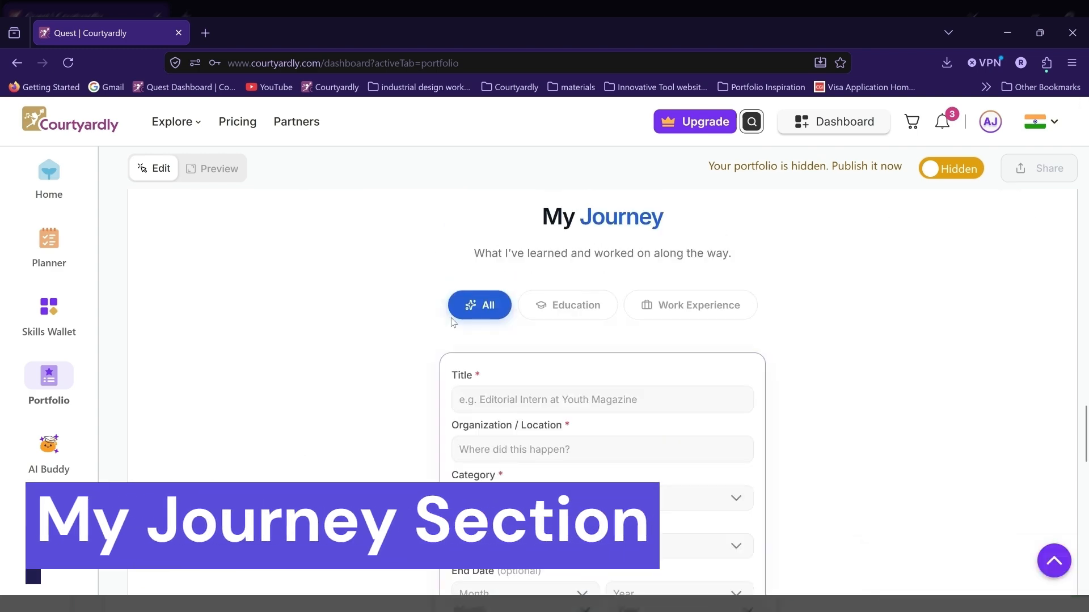
{"action": "left_click", "coordinate": [532, 401]}
{"action": "type", "text": "R"}
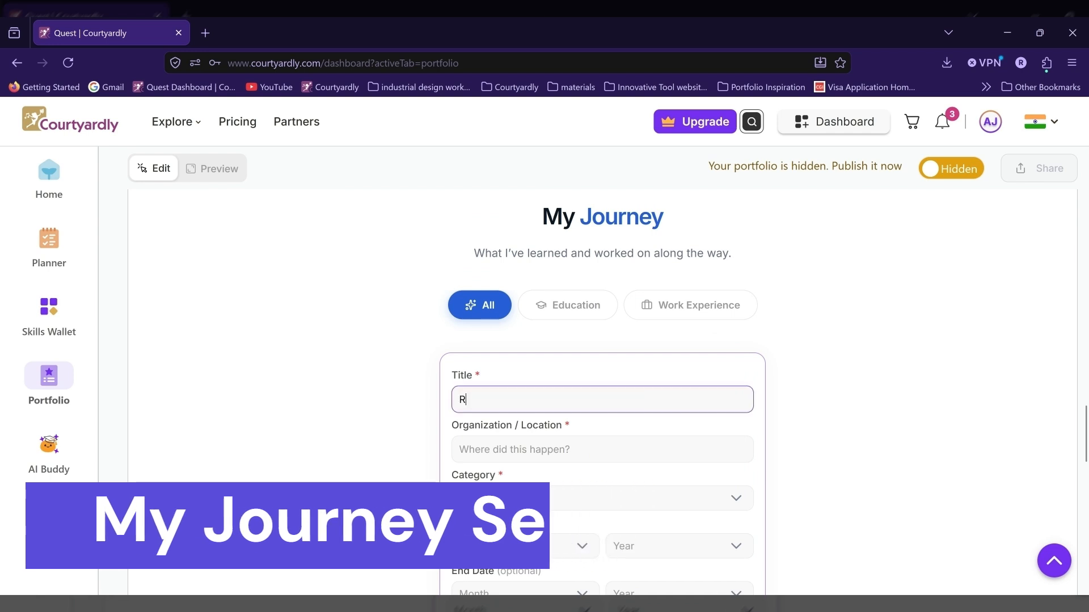
{"action": "type", "text": "obotics Competition Participation"}
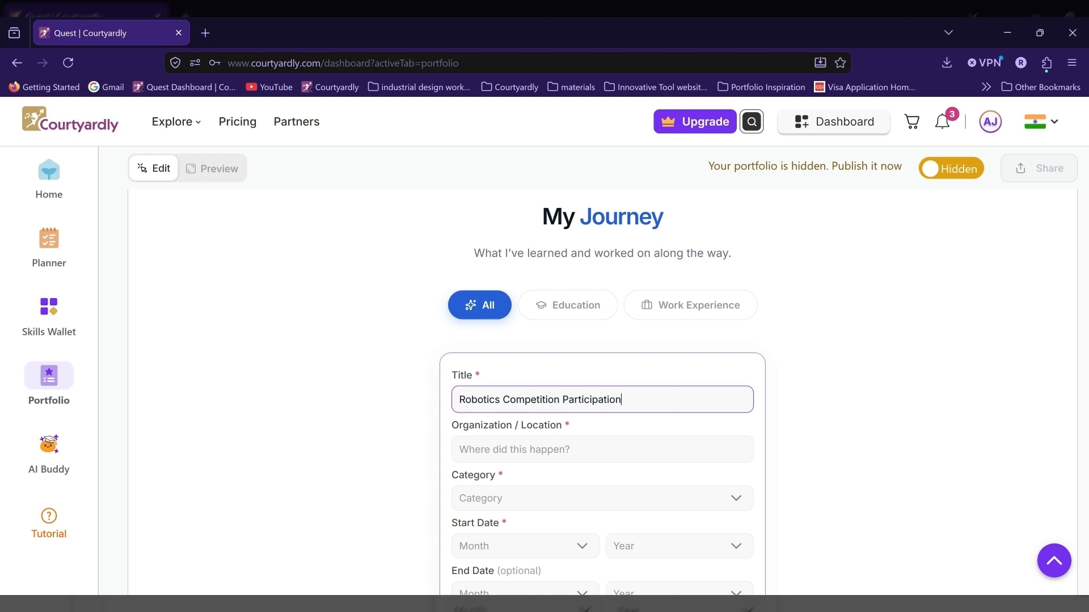
{"action": "left_click", "coordinate": [534, 449]}
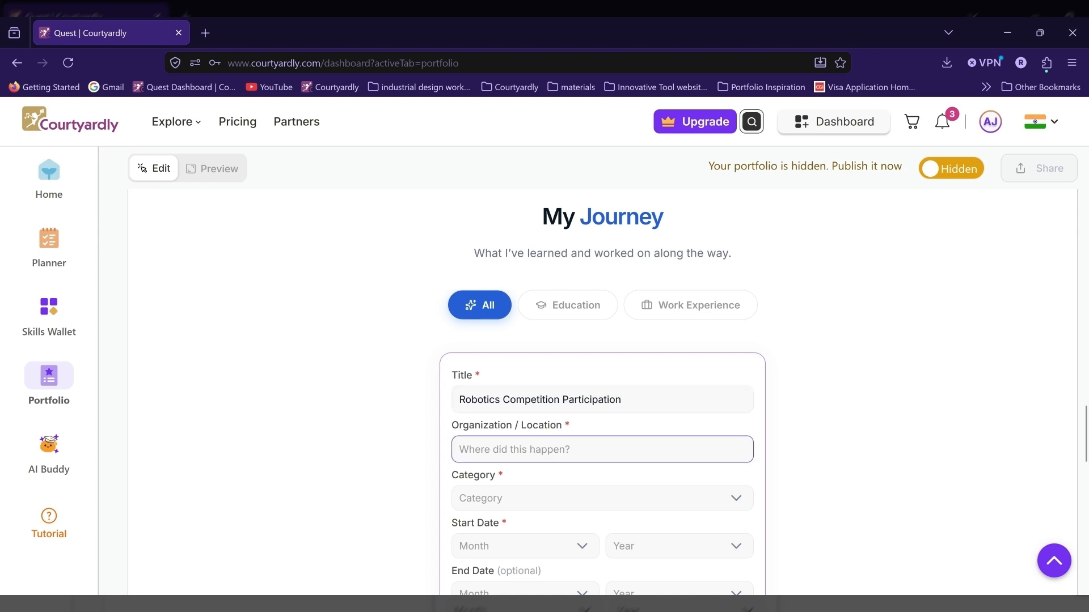
{"action": "type", "text": "Delhi Public Sc"}
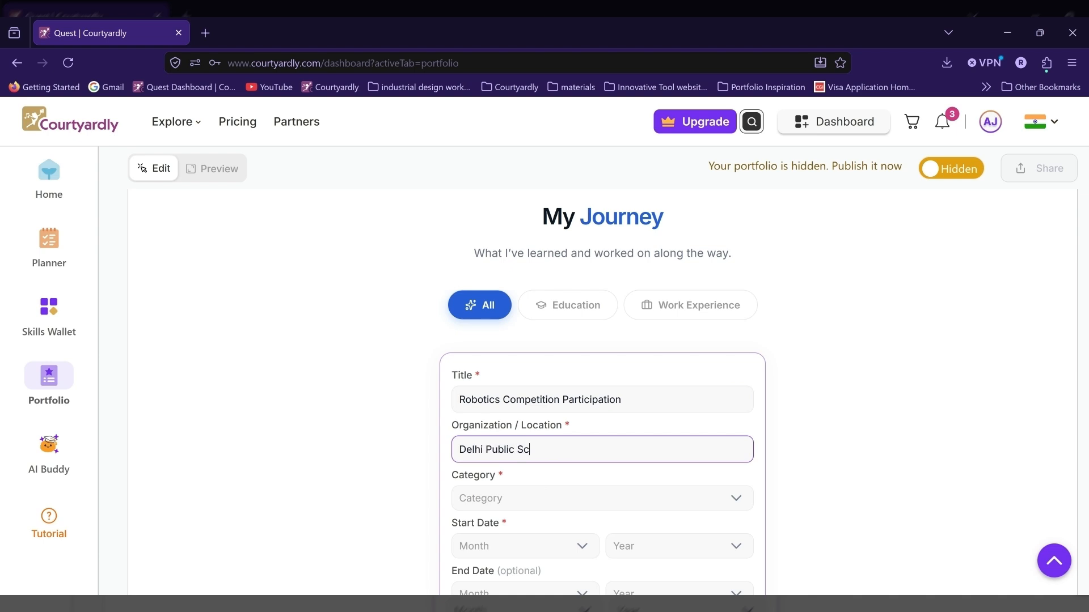
{"action": "type", "text": "hool, Ahmedabad"}
Step: Set the robotics experience's category to Education and its start date to March 2025, and add it to the timeline
{"action": "left_click", "coordinate": [530, 499]}
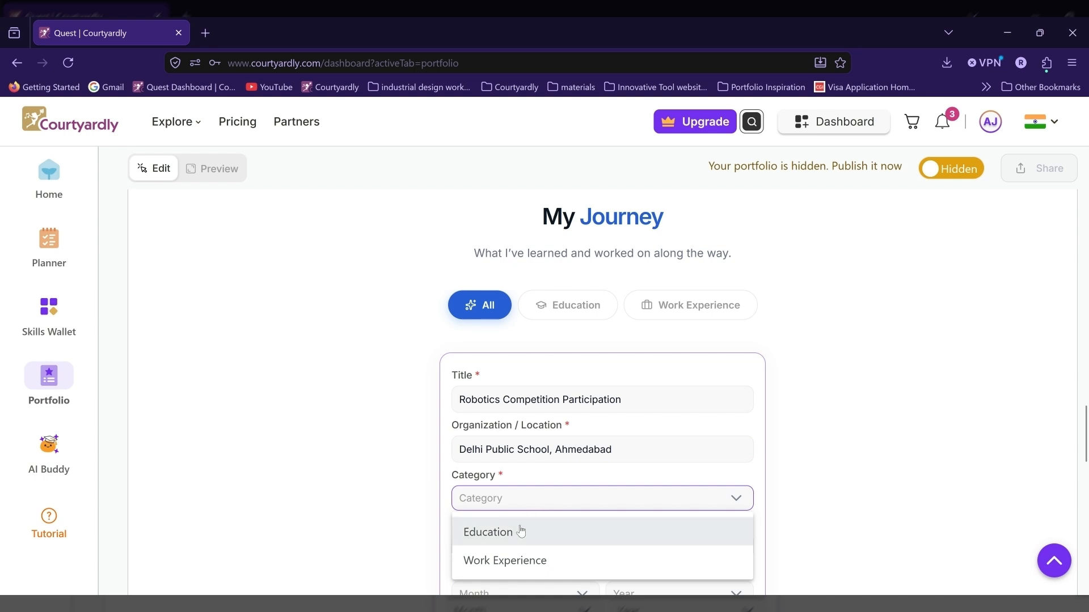
{"action": "left_click", "coordinate": [517, 530]}
{"action": "left_click", "coordinate": [507, 552]}
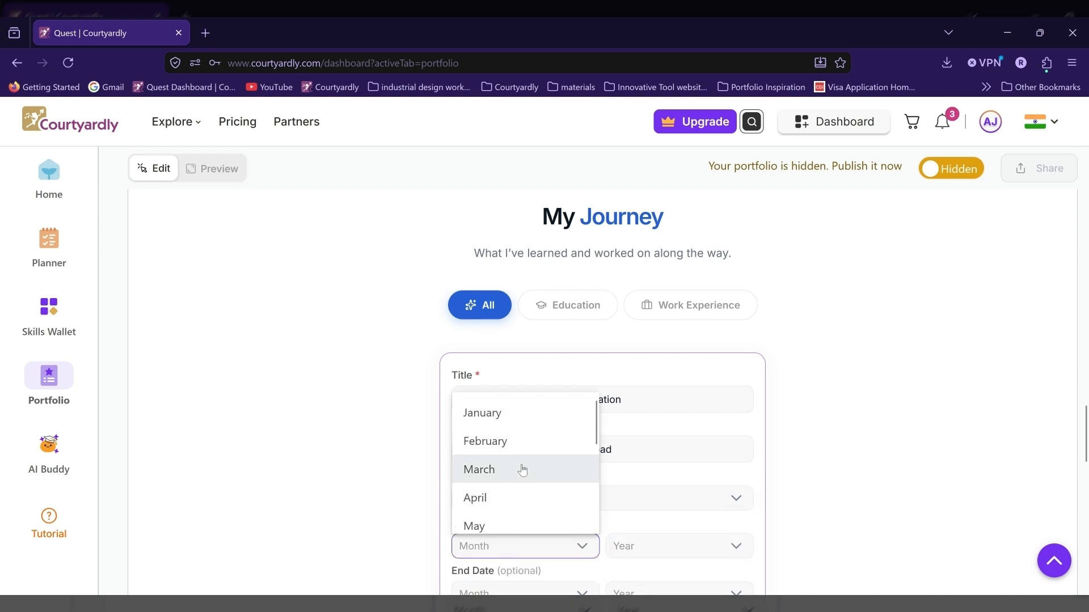
{"action": "left_click", "coordinate": [524, 469]}
{"action": "left_click", "coordinate": [685, 553]}
{"action": "left_click", "coordinate": [675, 442]}
{"action": "scroll", "coordinate": [652, 433], "scroll_direction": "down", "scroll_amount": 6}
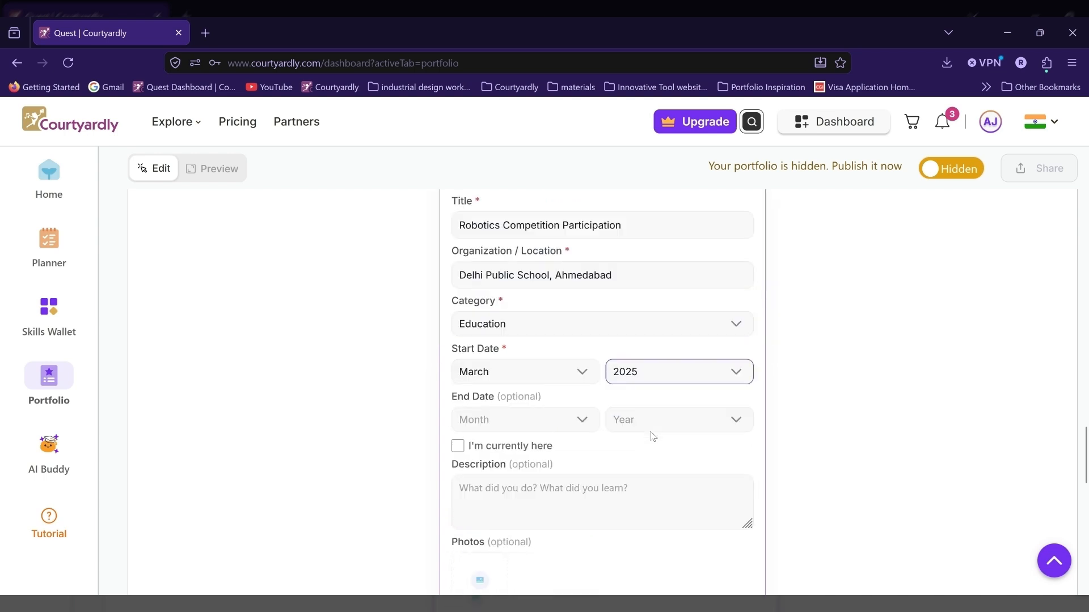
{"action": "left_click", "coordinate": [695, 443]}
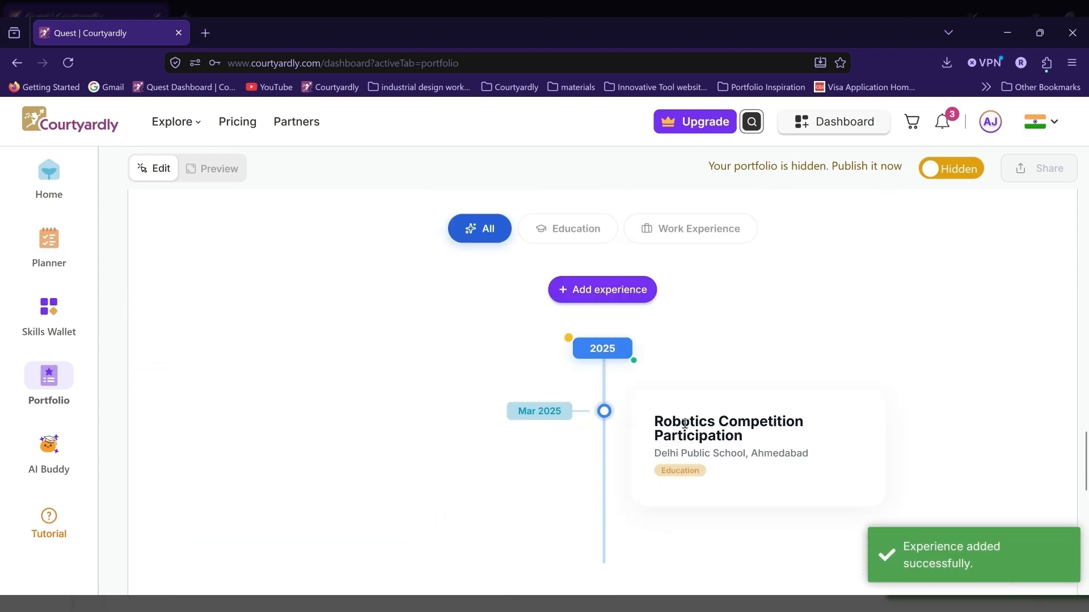
Step: Start a second My Journey experience titled "10th Grade" at Delhi Public School, Ahmedabad
{"action": "left_click", "coordinate": [627, 303]}
{"action": "left_click", "coordinate": [588, 323]}
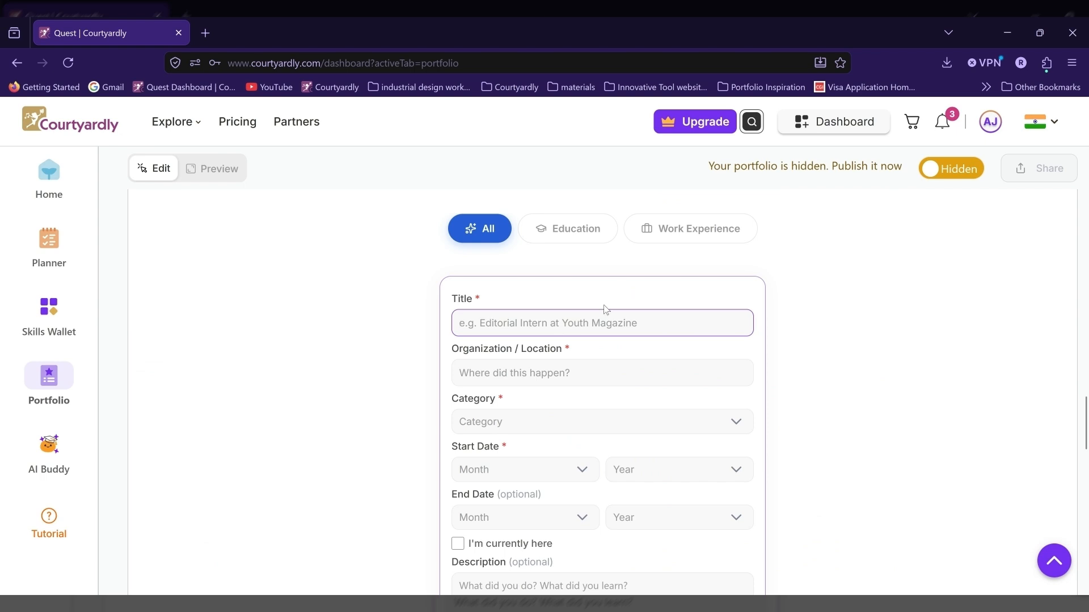
{"action": "type", "text": "10th G"}
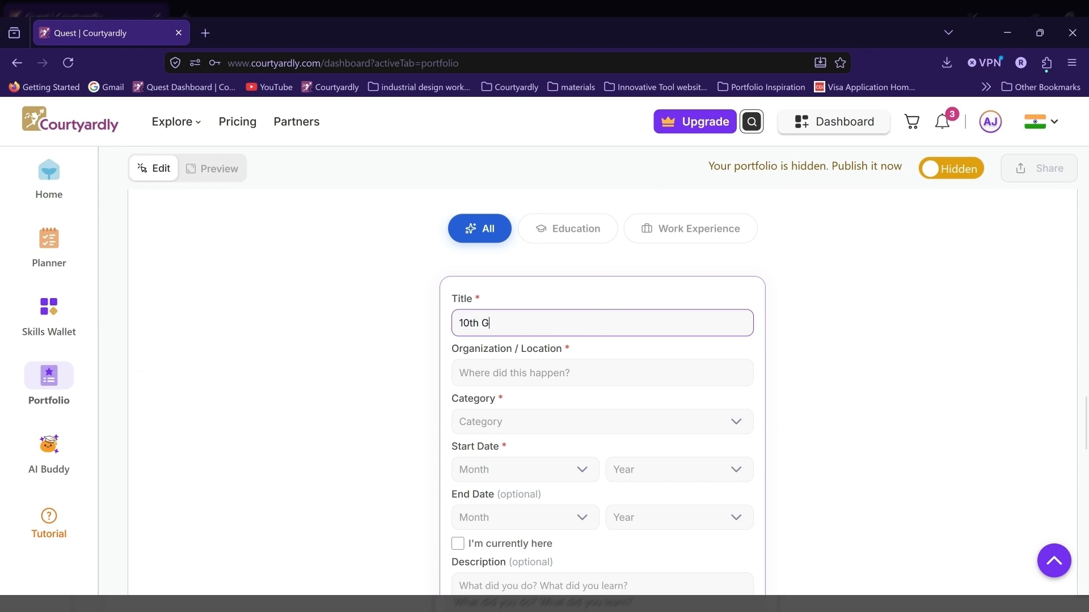
{"action": "type", "text": "rade"}
{"action": "left_click", "coordinate": [566, 365]}
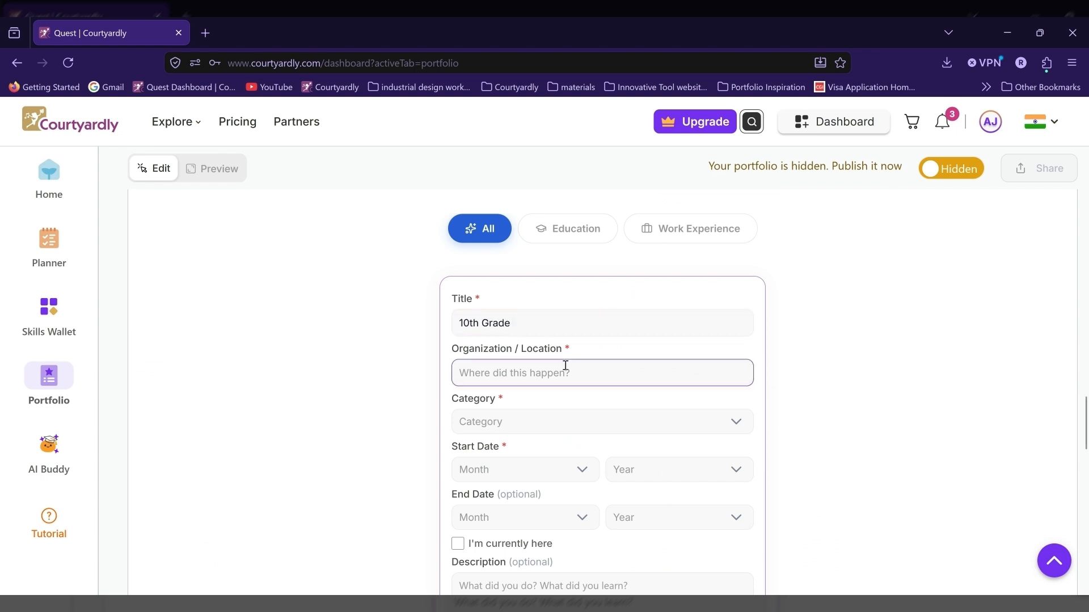
{"action": "type", "text": "Delhi Public School, Ahmedabad"}
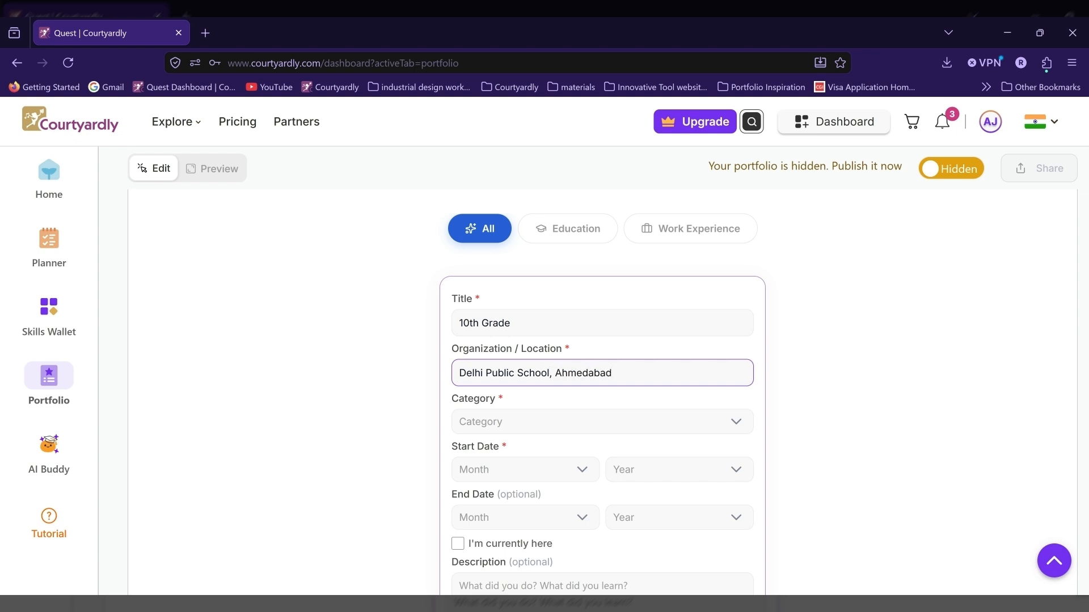
Step: Set the 10th Grade experience's category to Education and its start date to April 2024
{"action": "left_click", "coordinate": [576, 418]}
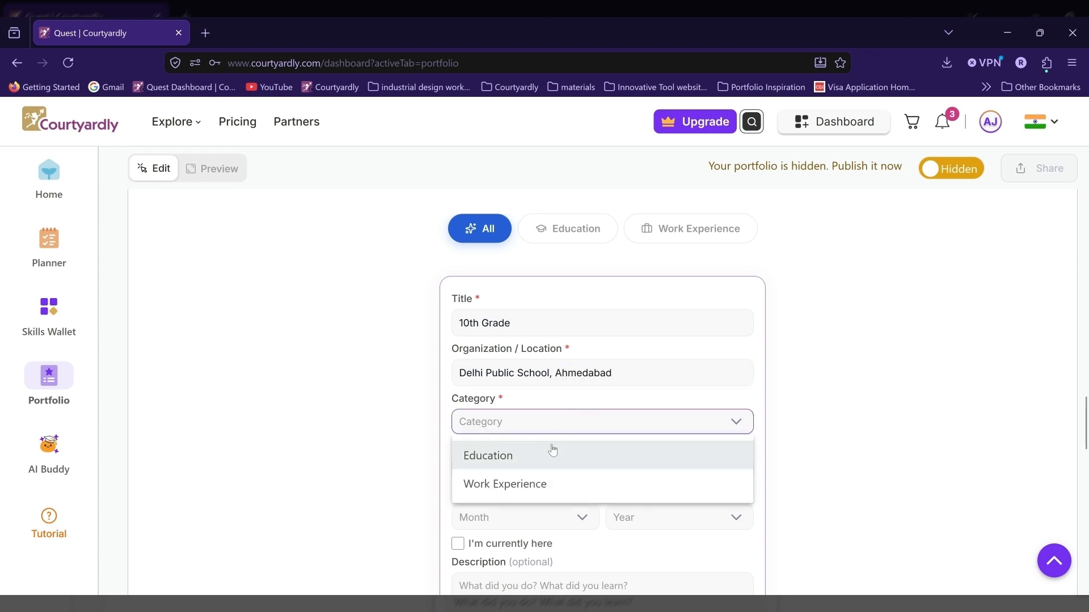
{"action": "left_click", "coordinate": [552, 453]}
{"action": "left_click", "coordinate": [539, 469]}
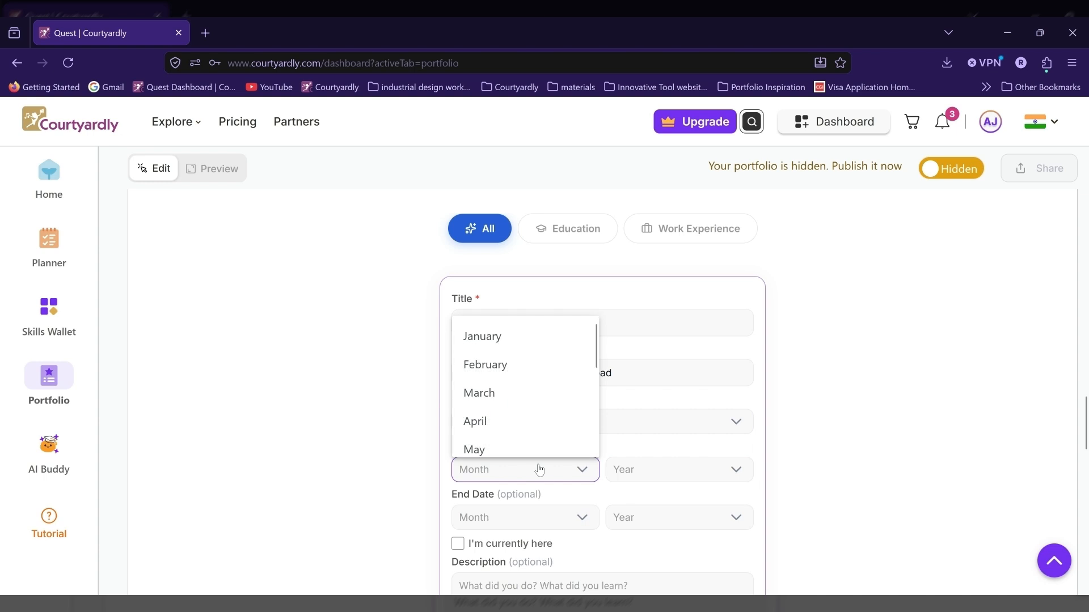
{"action": "left_click", "coordinate": [486, 421]}
{"action": "left_click", "coordinate": [685, 471]}
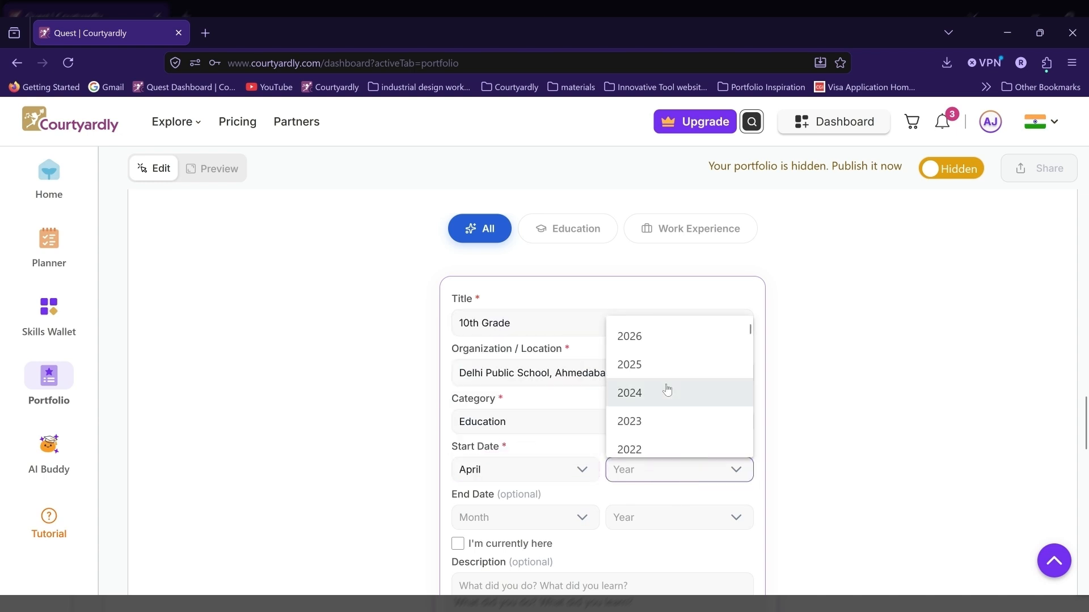
{"action": "left_click", "coordinate": [667, 392]}
Step: Set the 10th Grade experience's end date to May 2025 and add it to the timeline
{"action": "left_click", "coordinate": [576, 517]}
{"action": "left_click", "coordinate": [498, 496]}
{"action": "left_click", "coordinate": [669, 518]}
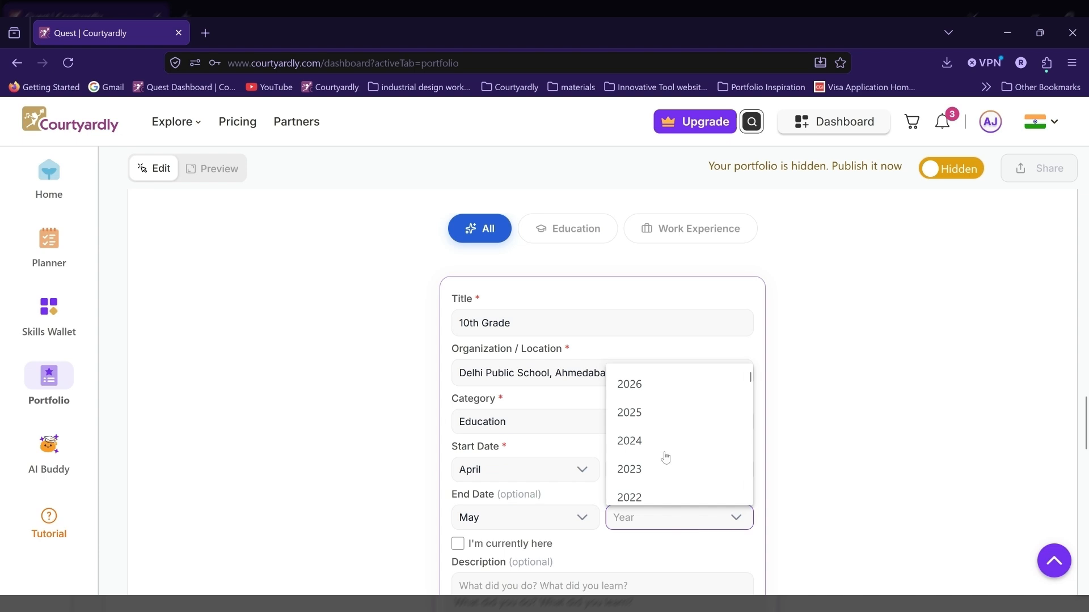
{"action": "left_click", "coordinate": [652, 415]}
{"action": "scroll", "coordinate": [629, 476], "scroll_direction": "down", "scroll_amount": 4}
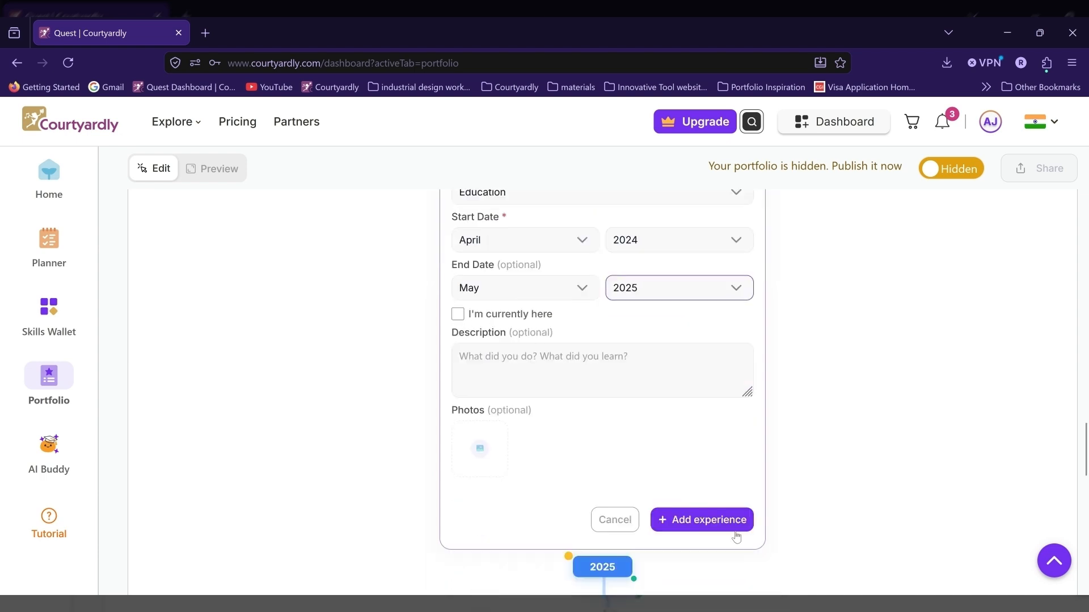
{"action": "left_click", "coordinate": [706, 521]}
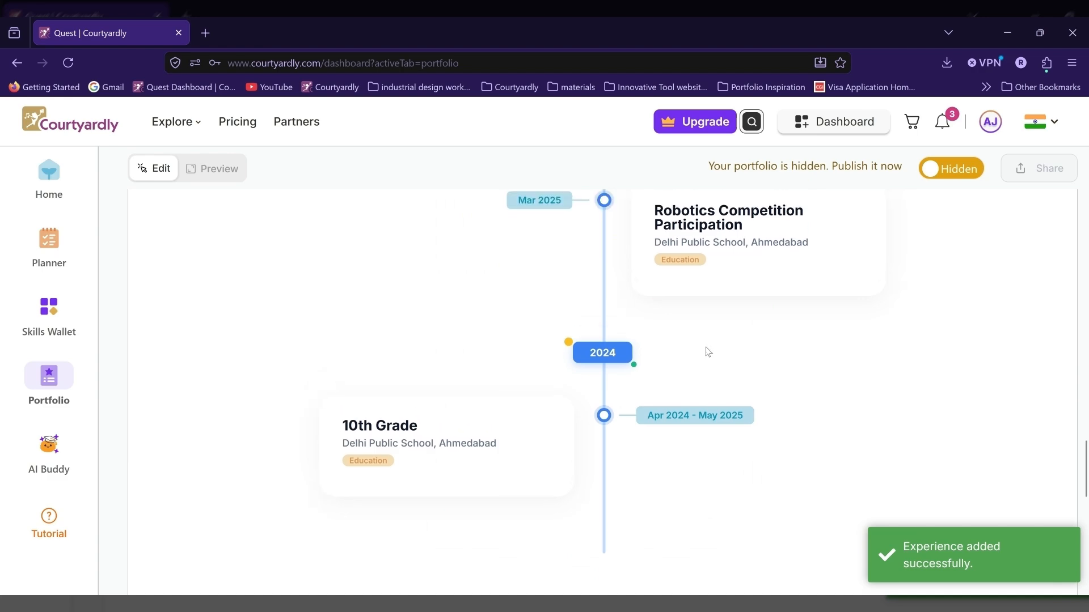
Step: Look over the Contact section, switch the portfolio to preview mode and save the draft
{"action": "scroll", "coordinate": [707, 352], "scroll_direction": "down", "scroll_amount": 10}
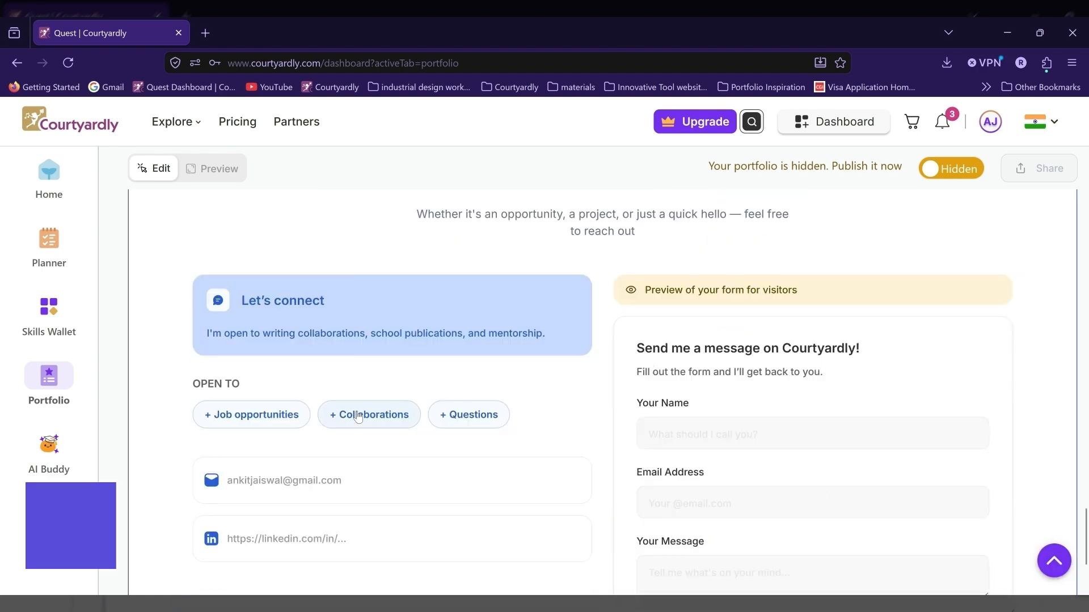
{"action": "scroll", "coordinate": [400, 350], "scroll_direction": "down", "scroll_amount": 1}
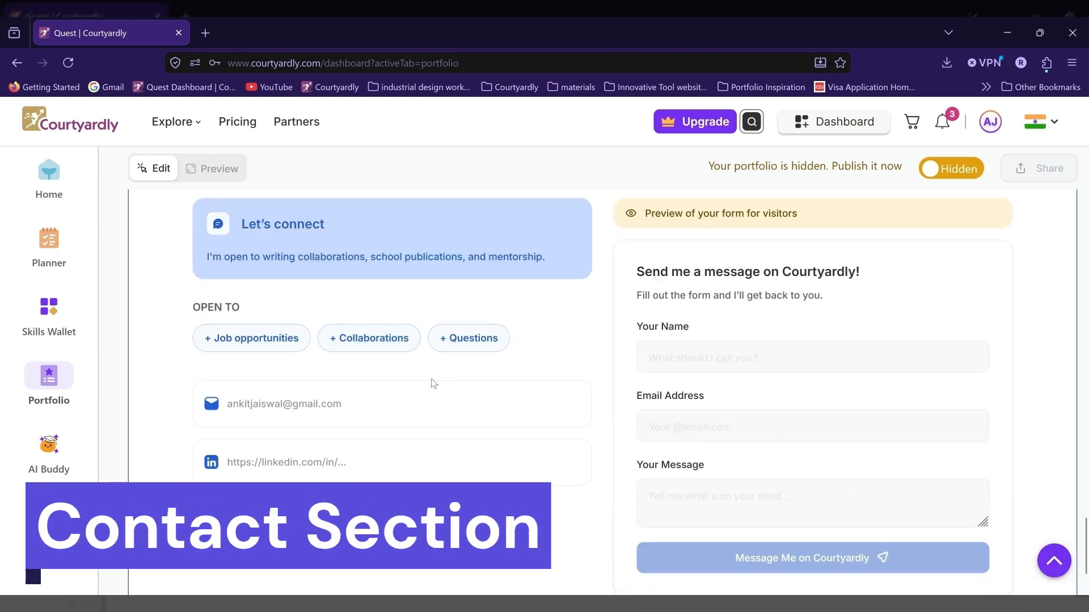
{"action": "left_click", "coordinate": [207, 168]}
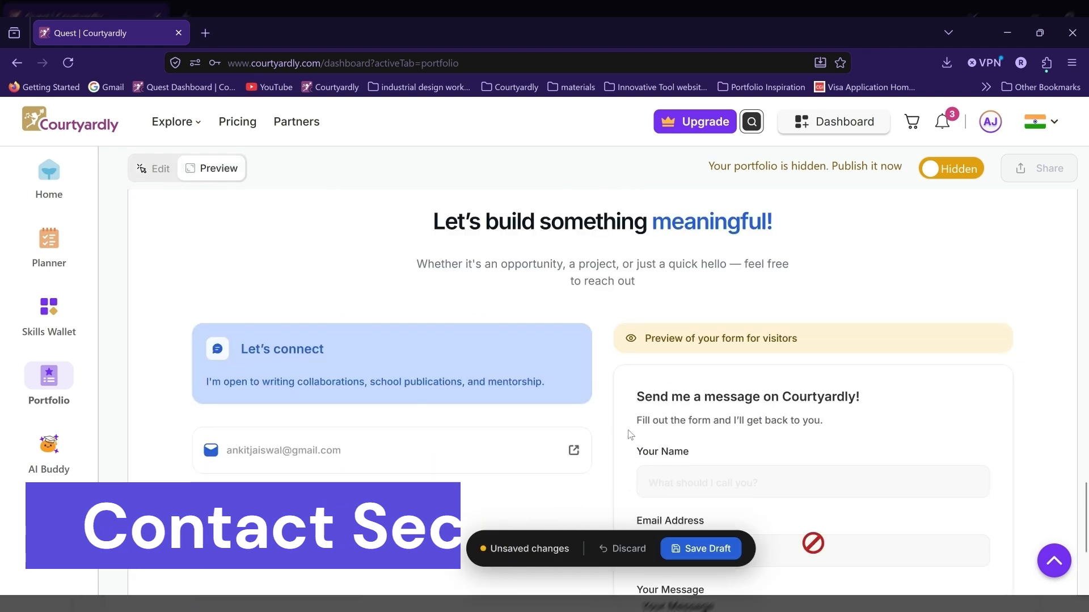
{"action": "left_click", "coordinate": [687, 549]}
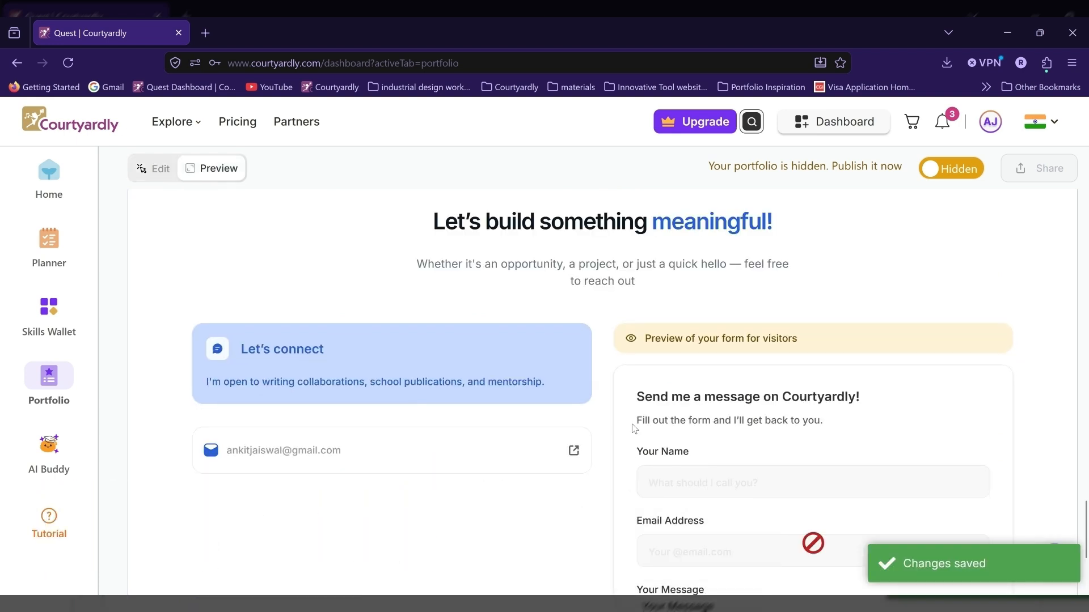
Step: Review the whole portfolio preview, from the intro and About Me through Projects and Gallery to My Journey
{"action": "scroll", "coordinate": [624, 434], "scroll_direction": "up", "scroll_amount": 5}
{"action": "scroll", "coordinate": [590, 437], "scroll_direction": "up", "scroll_amount": 10}
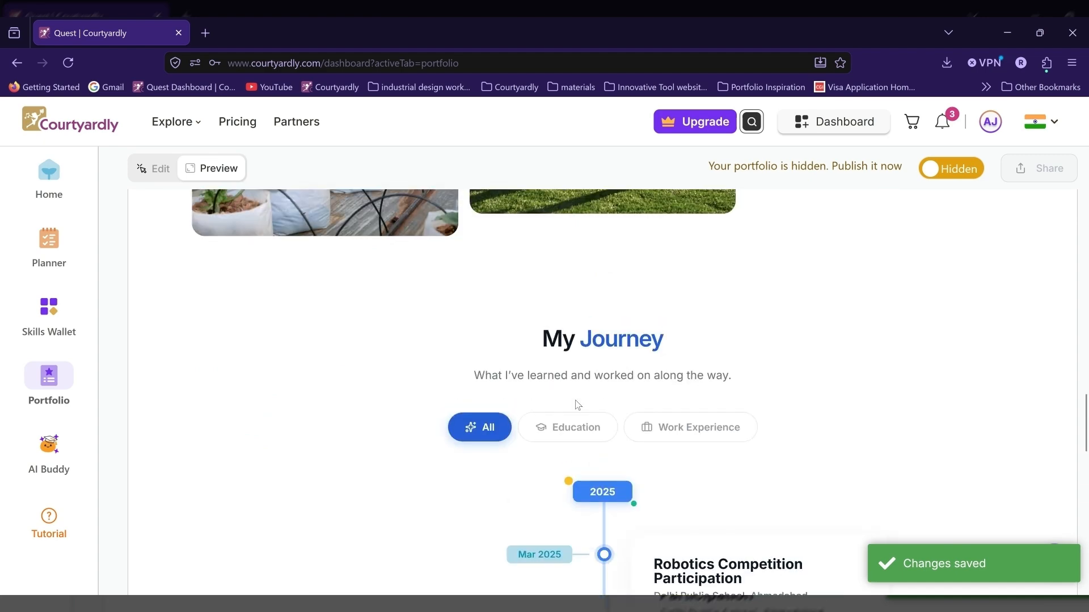
{"action": "scroll", "coordinate": [576, 403], "scroll_direction": "up", "scroll_amount": 10}
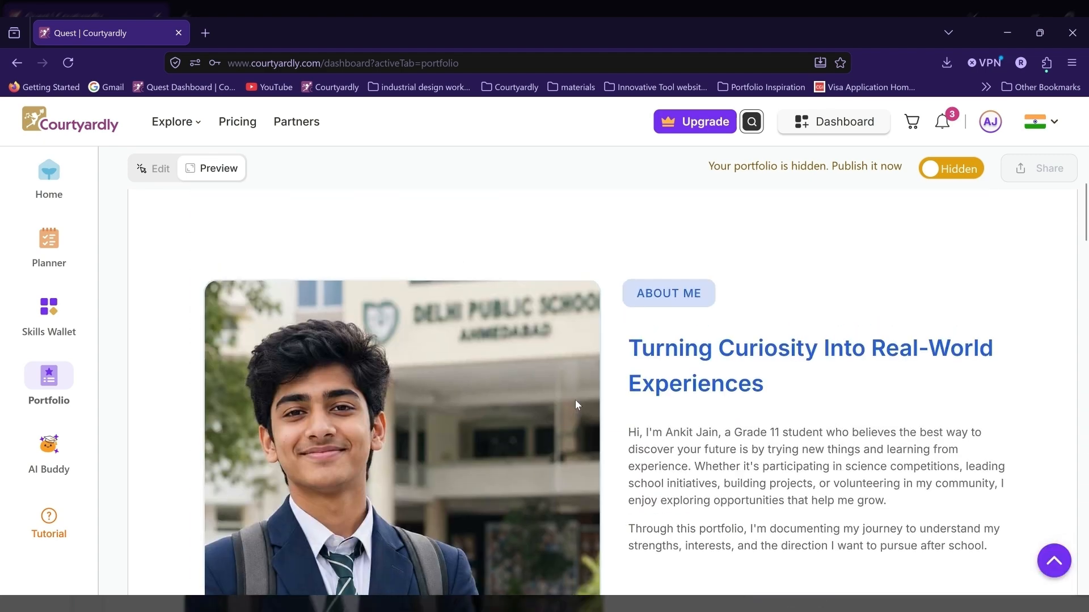
{"action": "scroll", "coordinate": [576, 404], "scroll_direction": "down", "scroll_amount": 10}
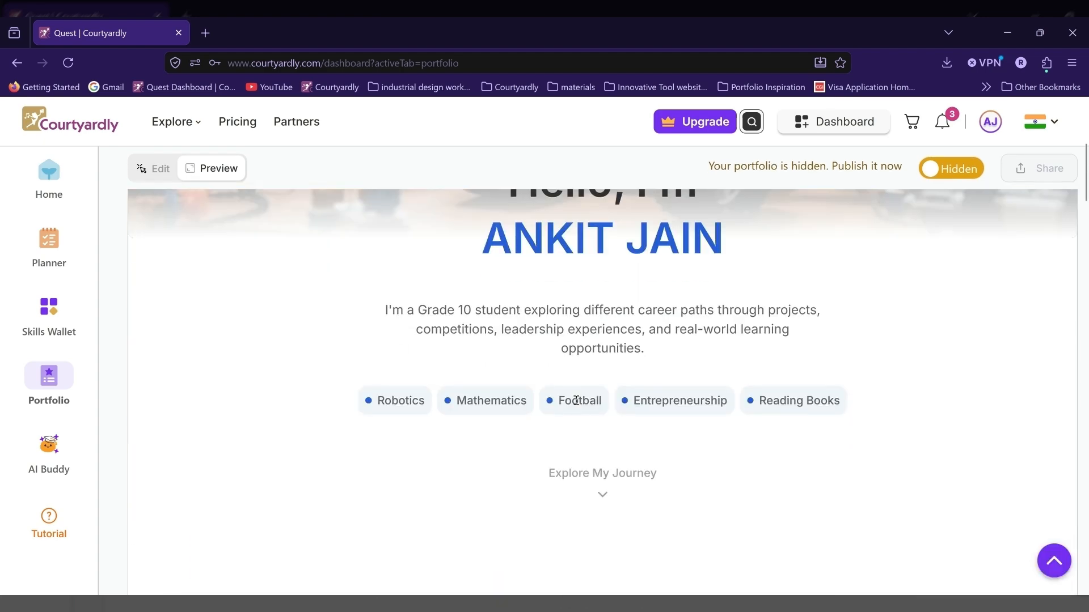
{"action": "scroll", "coordinate": [576, 404], "scroll_direction": "down", "scroll_amount": 5}
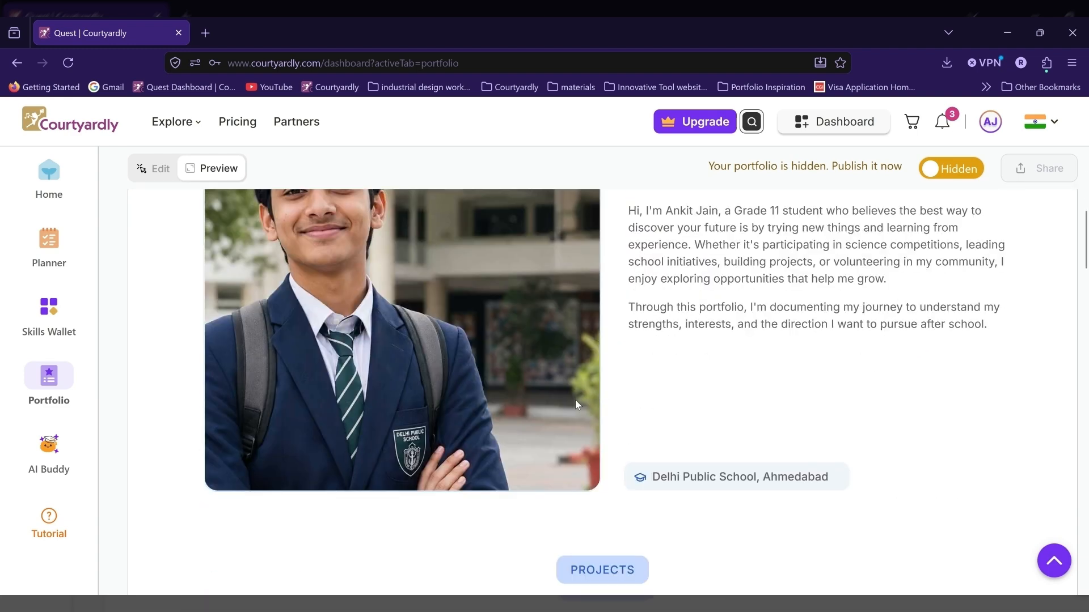
{"action": "scroll", "coordinate": [576, 404], "scroll_direction": "down", "scroll_amount": 10}
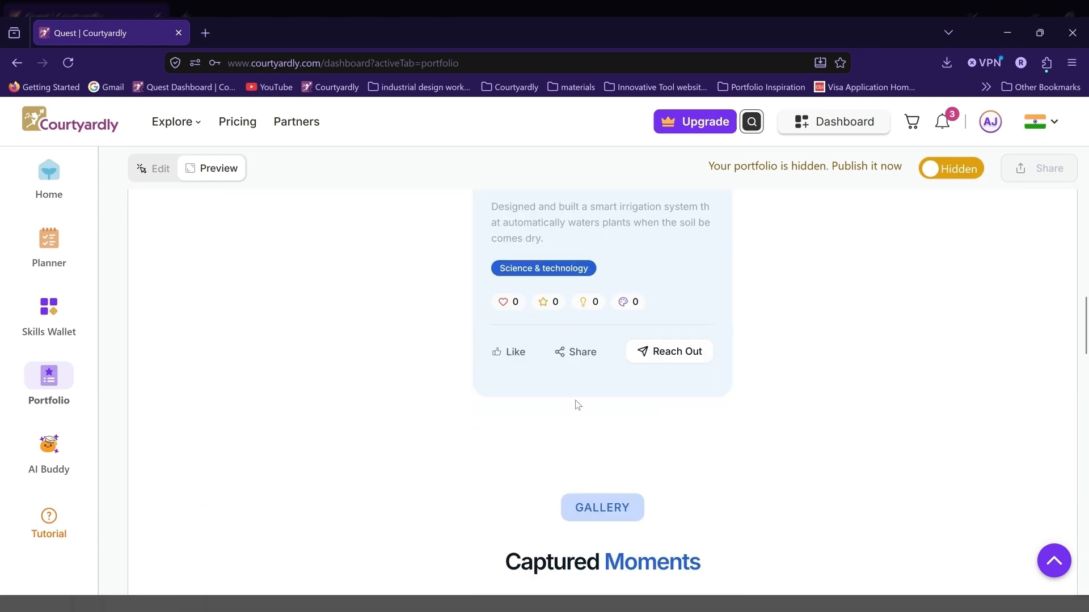
{"action": "scroll", "coordinate": [576, 403], "scroll_direction": "down", "scroll_amount": 10}
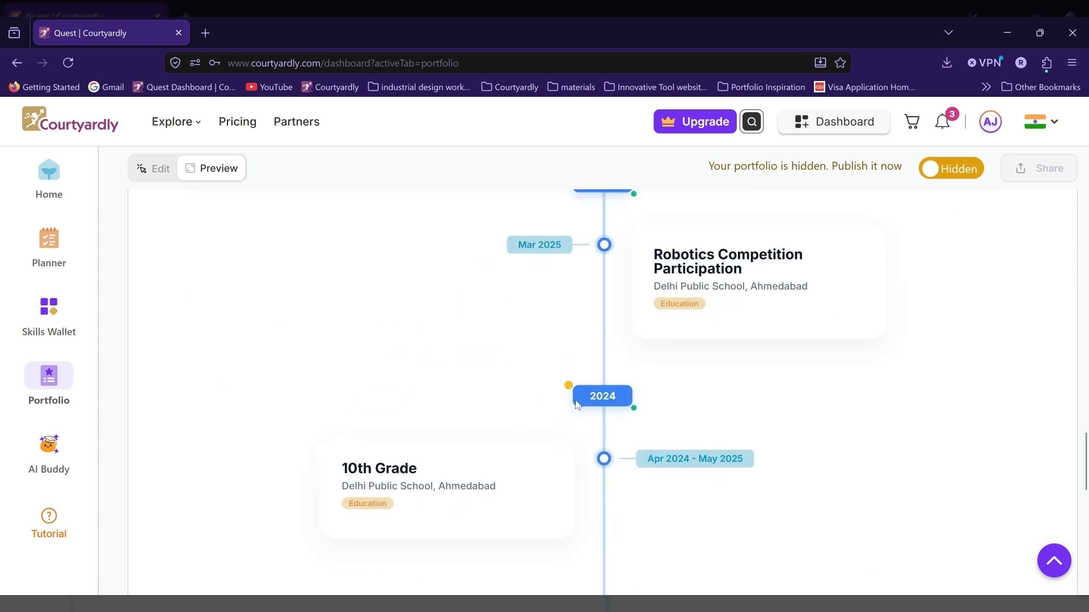
Step: Publish the portfolio from its preview and copy the public page link from the sharing options
{"action": "scroll", "coordinate": [576, 404], "scroll_direction": "down", "scroll_amount": 8}
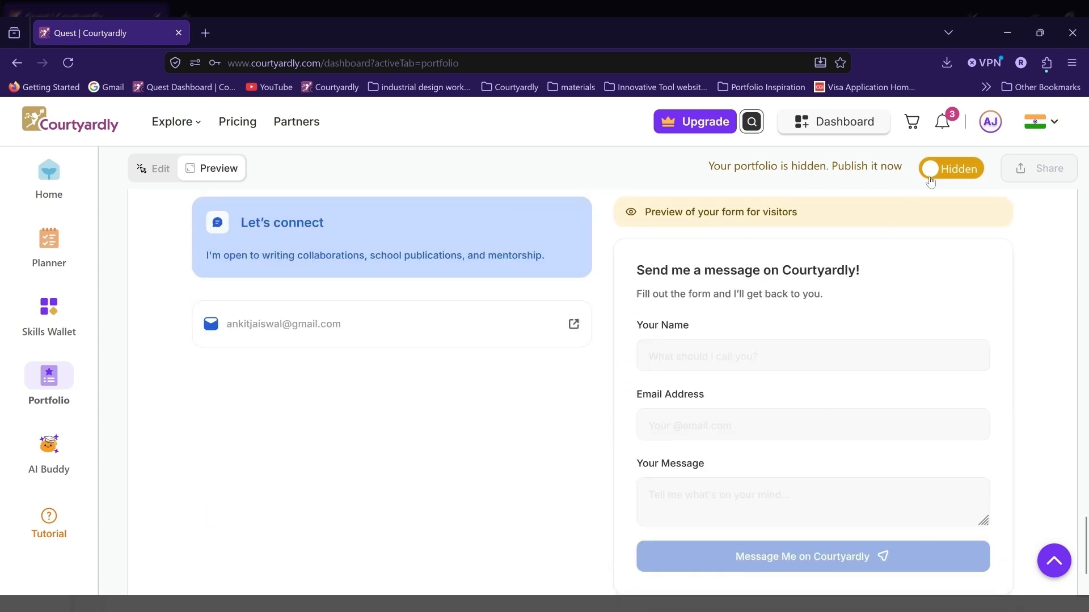
{"action": "left_click", "coordinate": [934, 172]}
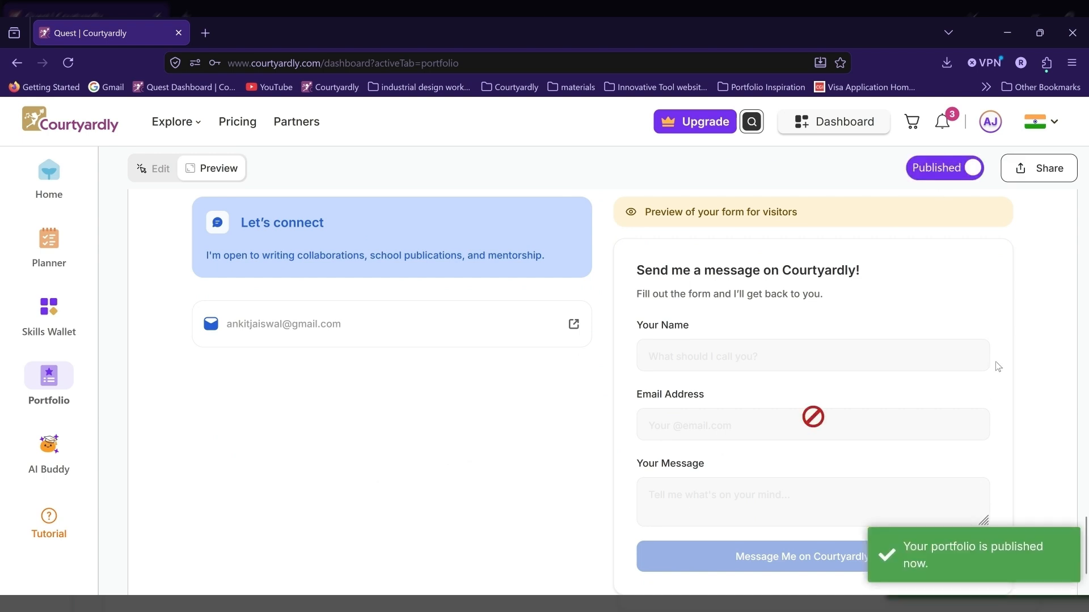
{"action": "left_click", "coordinate": [1051, 171]}
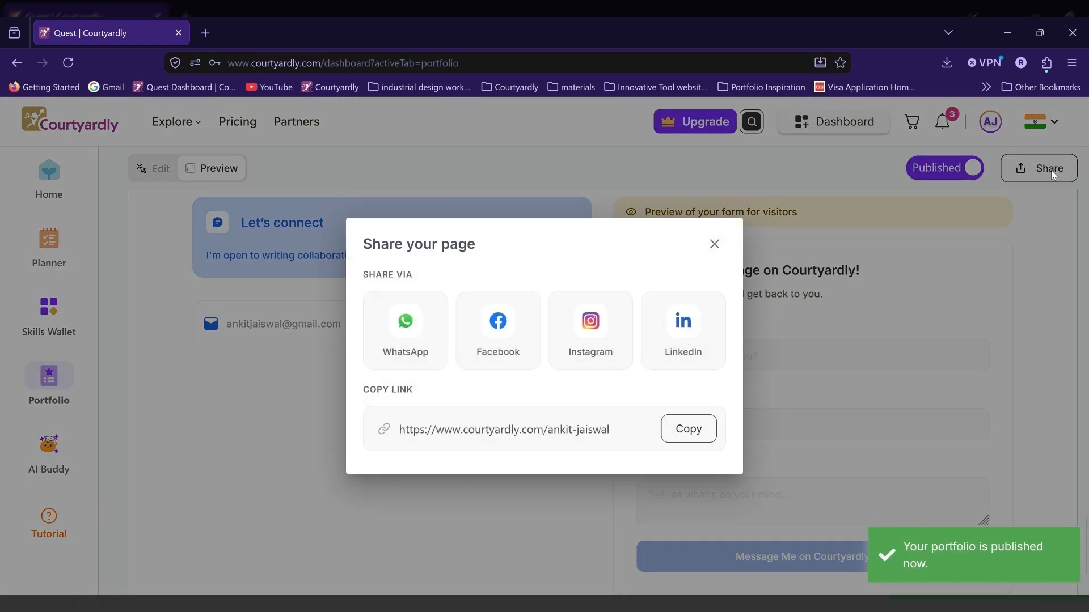
{"action": "left_click", "coordinate": [701, 433]}
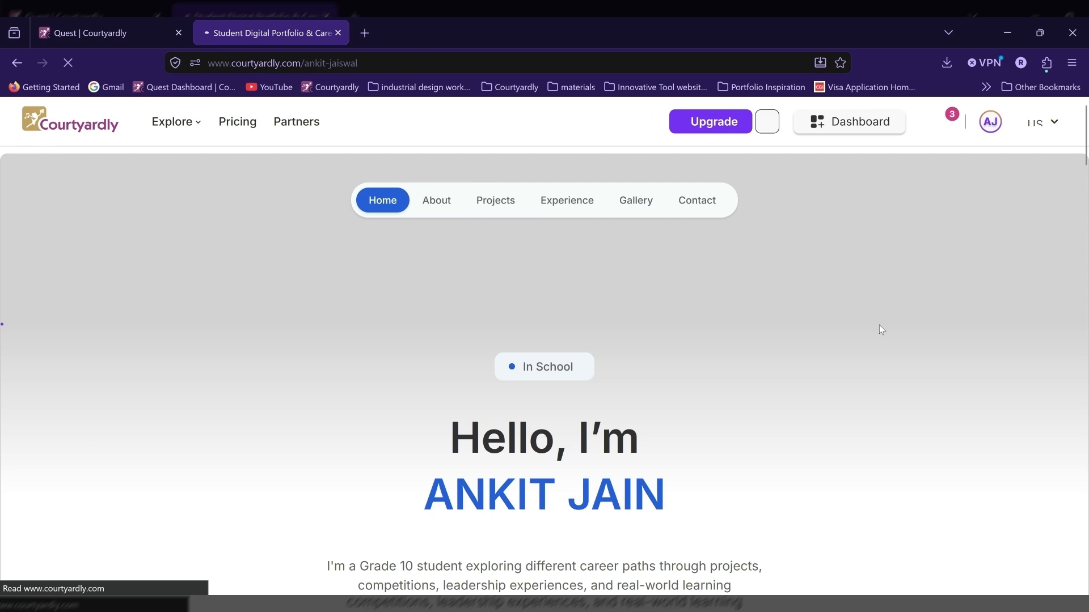
Step: Review the published portfolio page in a new browser tab, from the intro through Projects, Gallery and My Journey to the Contact section
{"action": "scroll", "coordinate": [880, 330], "scroll_direction": "down", "scroll_amount": 3}
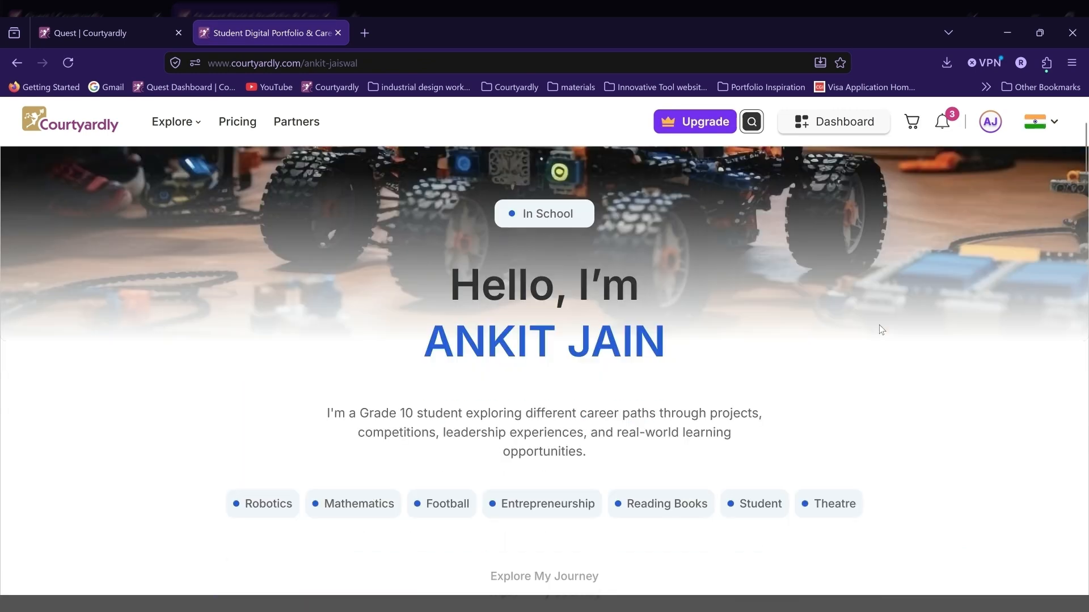
{"action": "scroll", "coordinate": [879, 326], "scroll_direction": "down", "scroll_amount": 5}
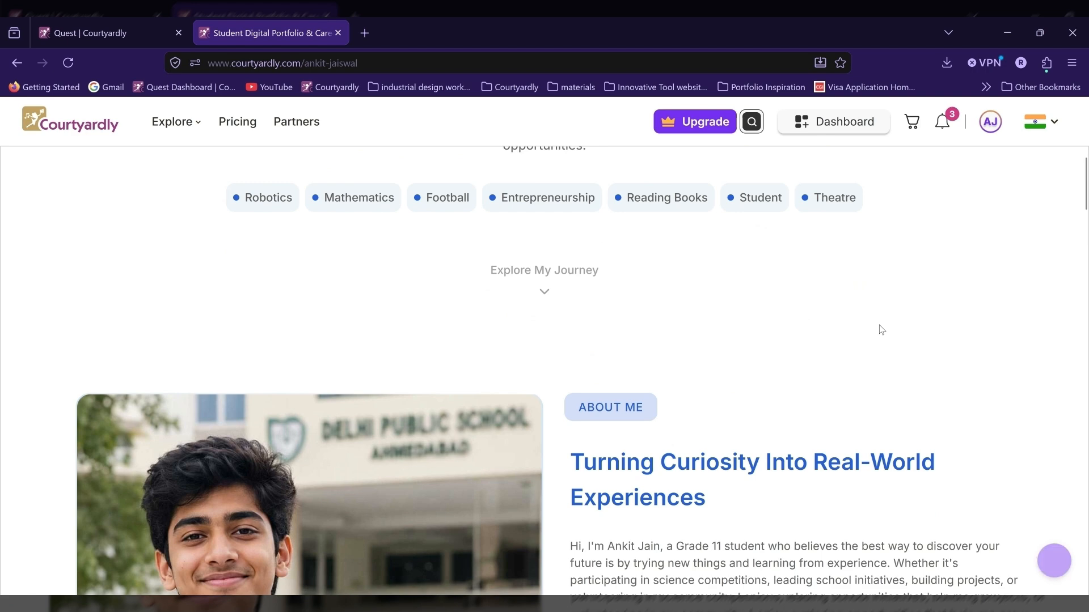
{"action": "scroll", "coordinate": [879, 326], "scroll_direction": "down", "scroll_amount": 3}
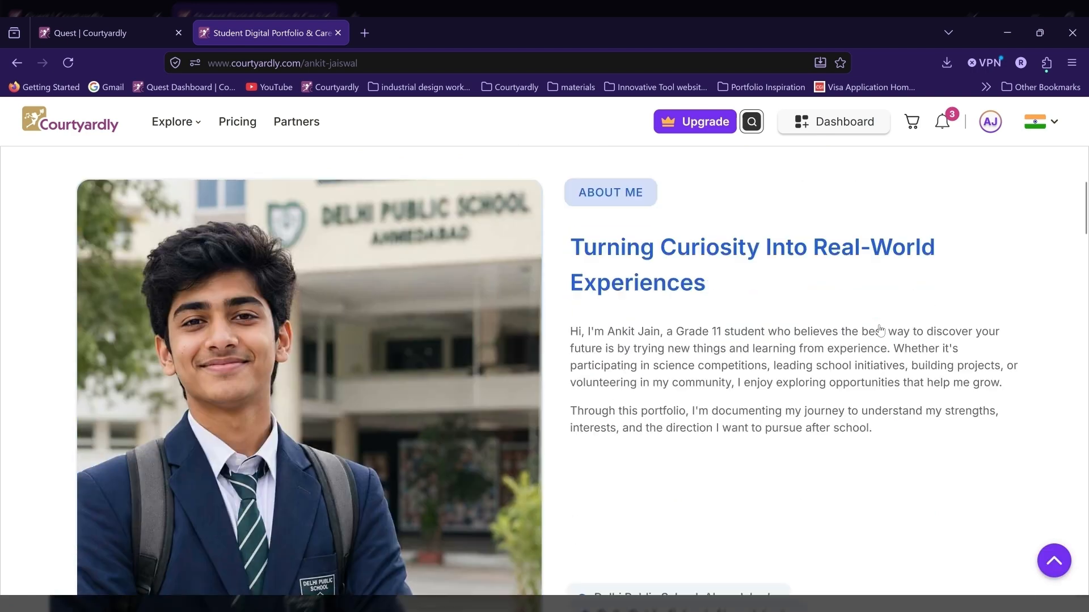
{"action": "scroll", "coordinate": [880, 330], "scroll_direction": "down", "scroll_amount": 5}
{"action": "scroll", "coordinate": [880, 330], "scroll_direction": "down", "scroll_amount": 3}
{"action": "scroll", "coordinate": [881, 329], "scroll_direction": "down", "scroll_amount": 5}
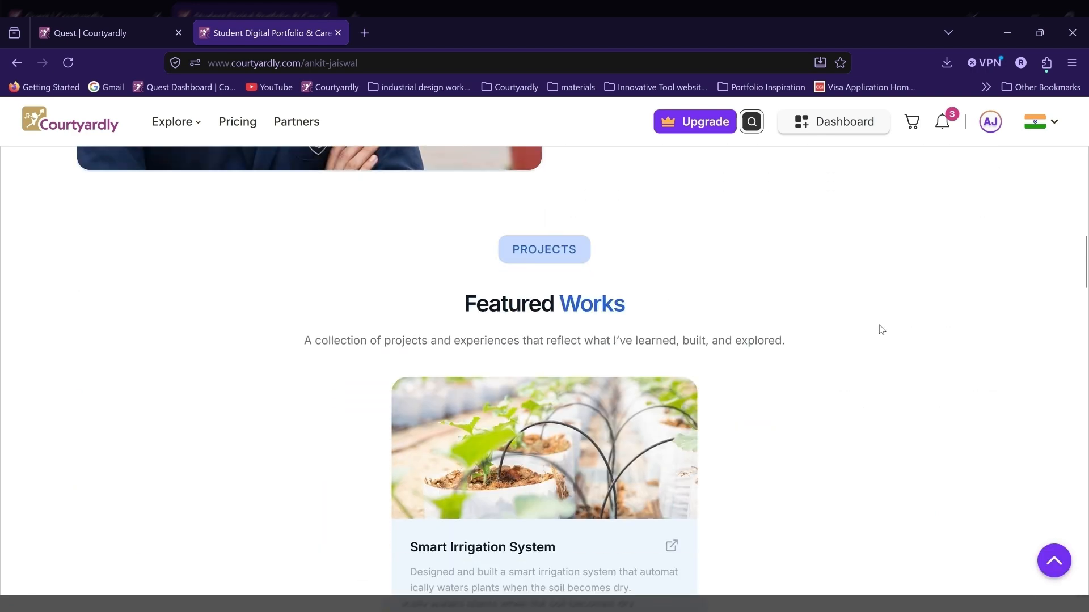
{"action": "scroll", "coordinate": [881, 329], "scroll_direction": "down", "scroll_amount": 10}
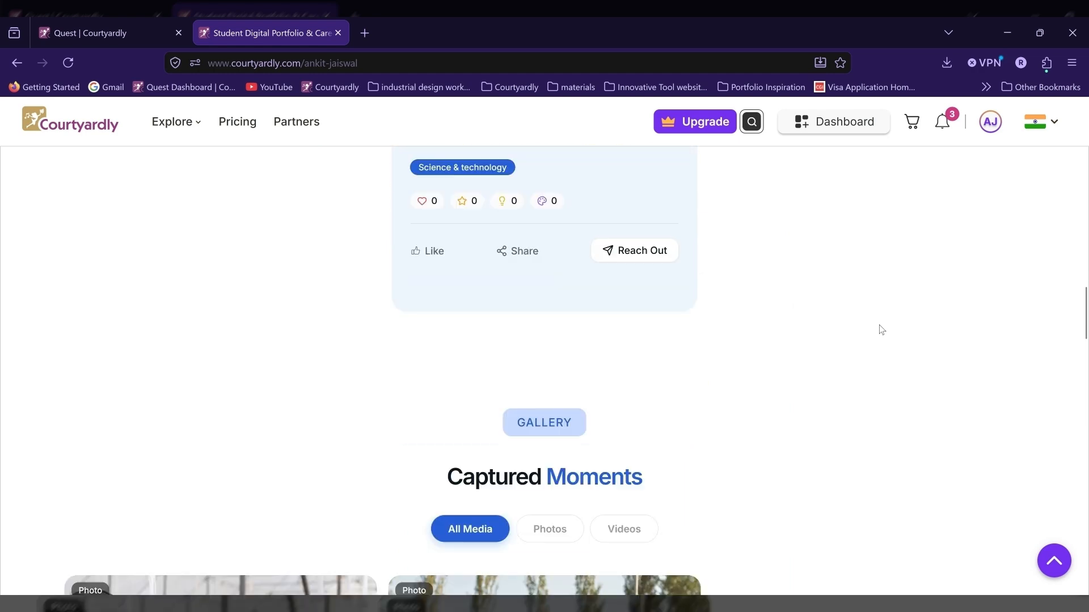
{"action": "scroll", "coordinate": [881, 329], "scroll_direction": "down", "scroll_amount": 8}
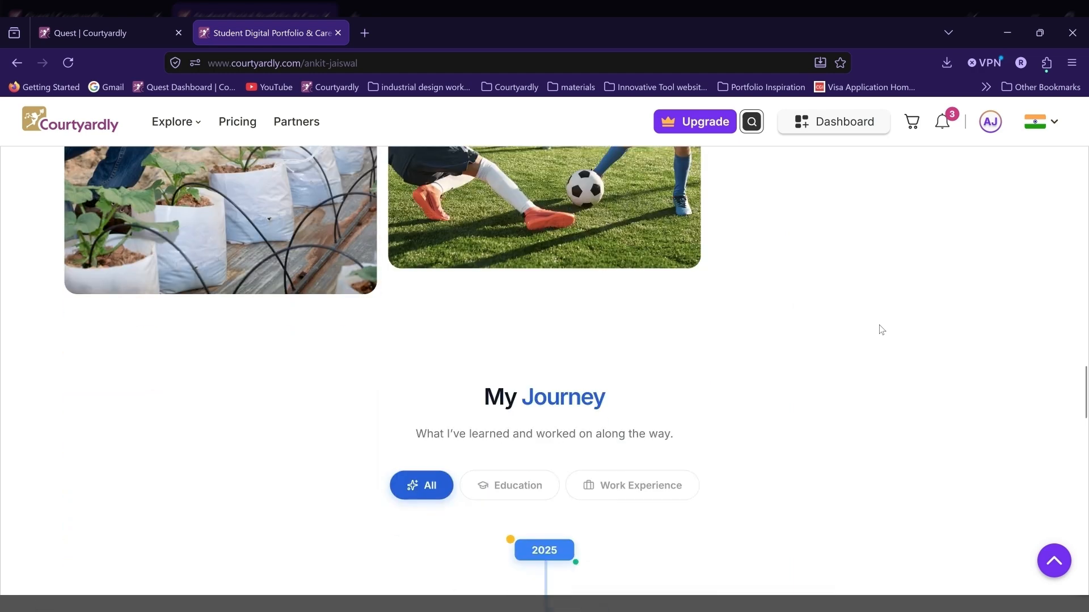
{"action": "scroll", "coordinate": [881, 329], "scroll_direction": "down", "scroll_amount": 12}
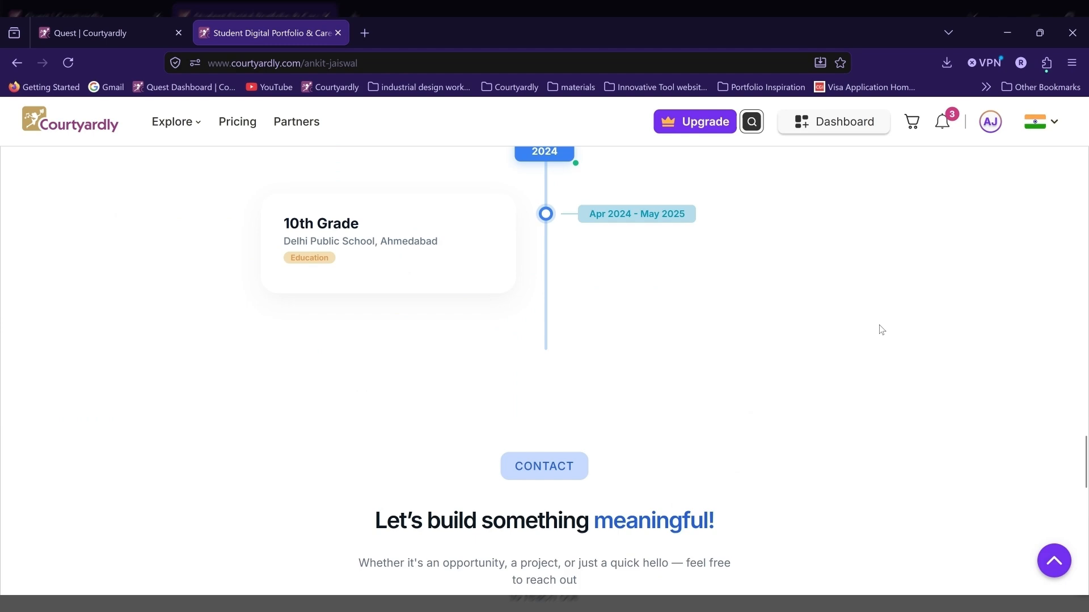
{"action": "scroll", "coordinate": [879, 329], "scroll_direction": "down", "scroll_amount": 2}
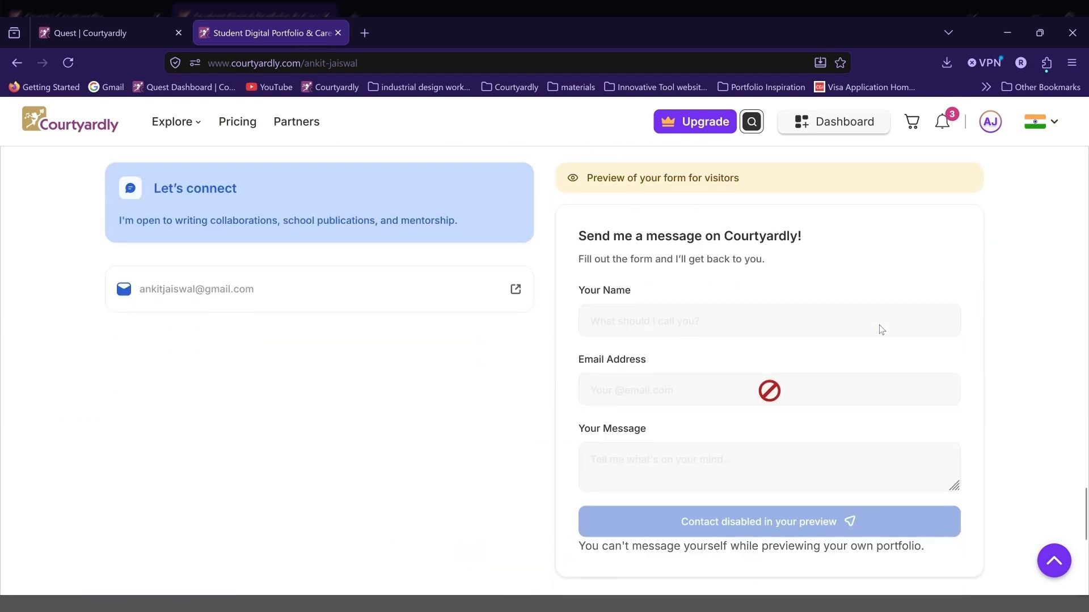
{"action": "scroll", "coordinate": [879, 329], "scroll_direction": "up", "scroll_amount": 3}
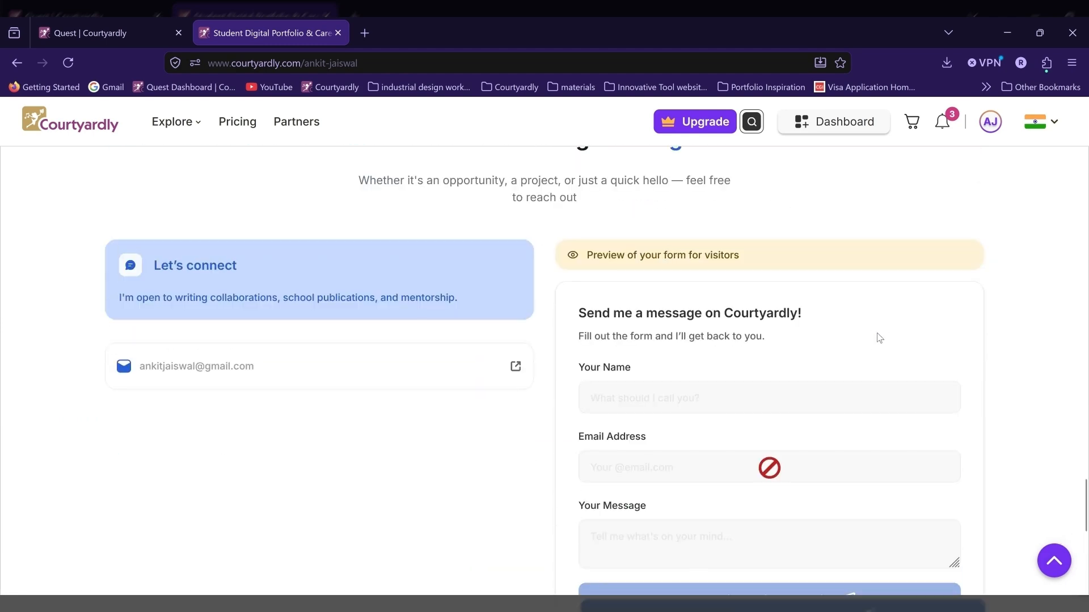